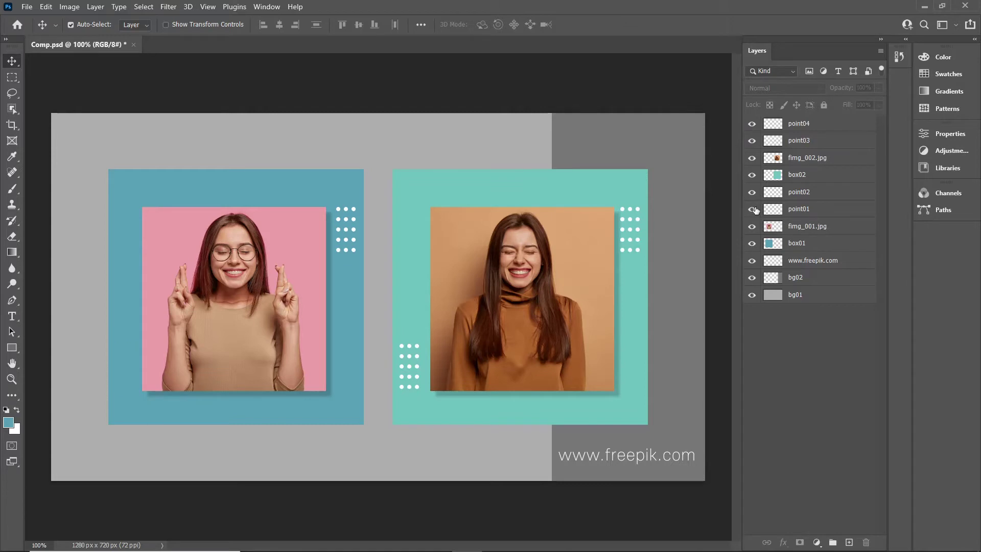
Hide and show the fimg_001.jpg layer to check what it contributes to the design.
left_click(752, 226)
left_click(752, 226)
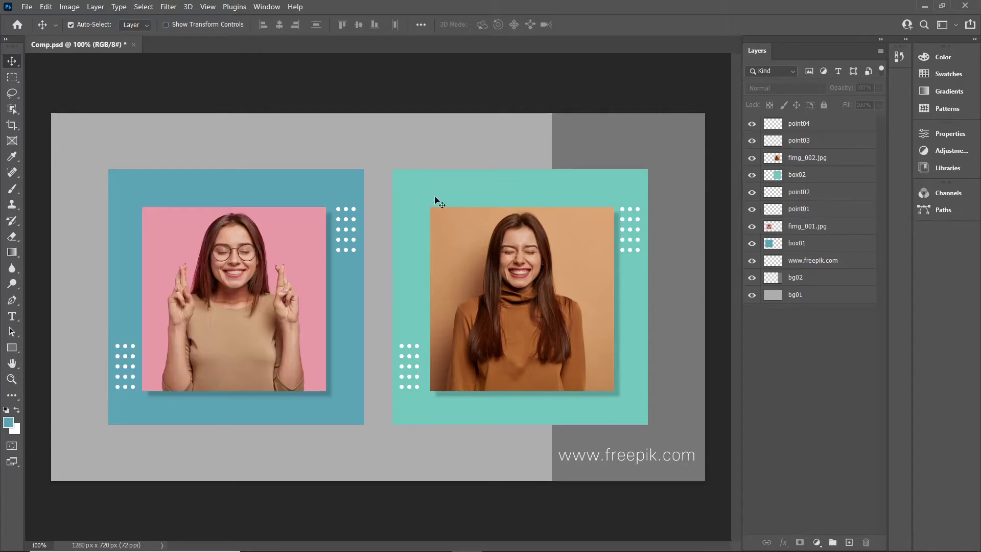
Review the file formats available for saving Comp.psd under another name, keep the Photoshop format and close without saving.
left_click(26, 7)
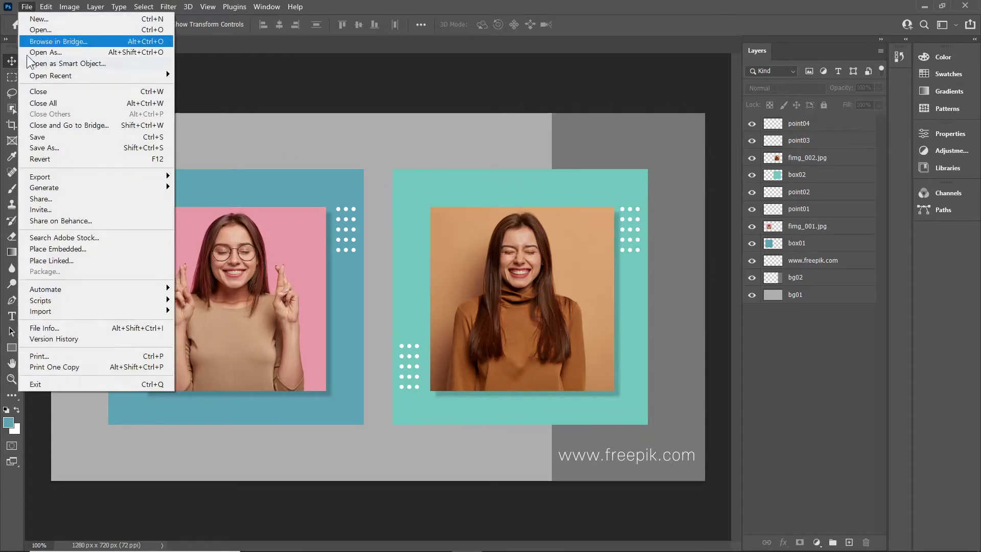
left_click(79, 150)
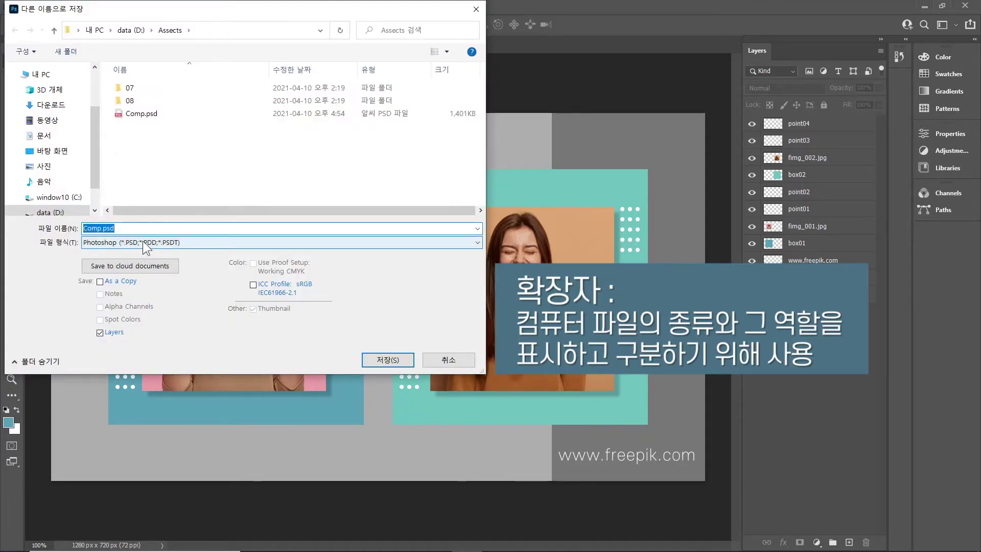
left_click(141, 241)
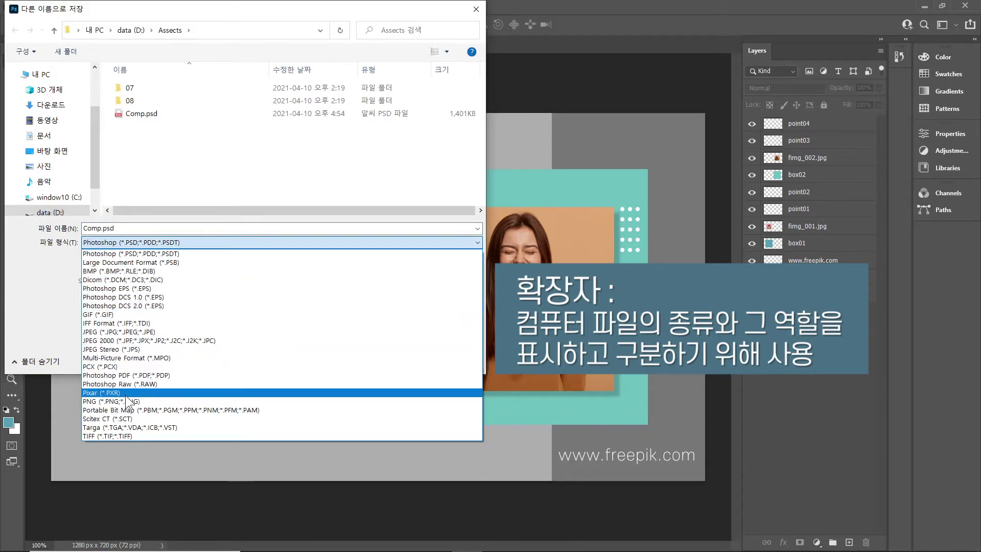
left_click(131, 252)
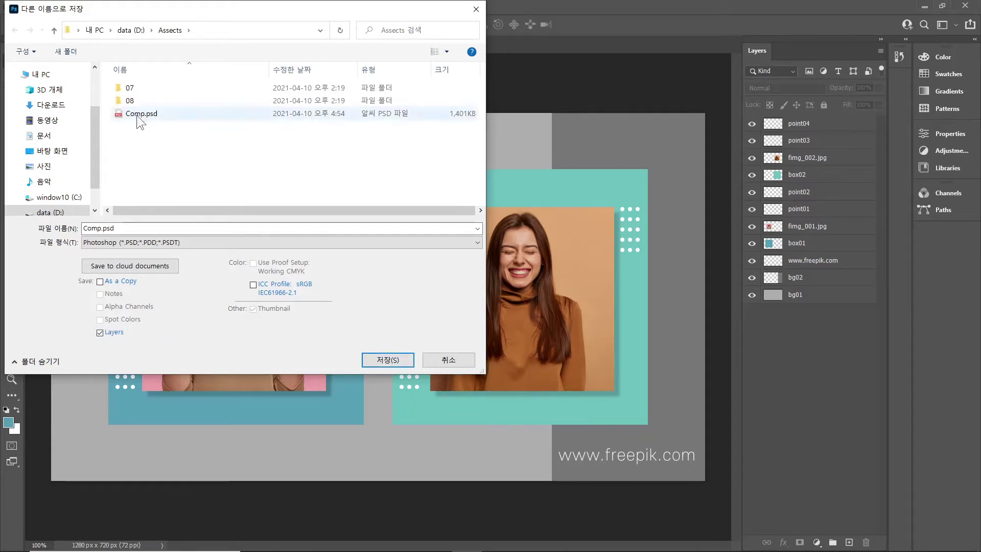
left_click(454, 359)
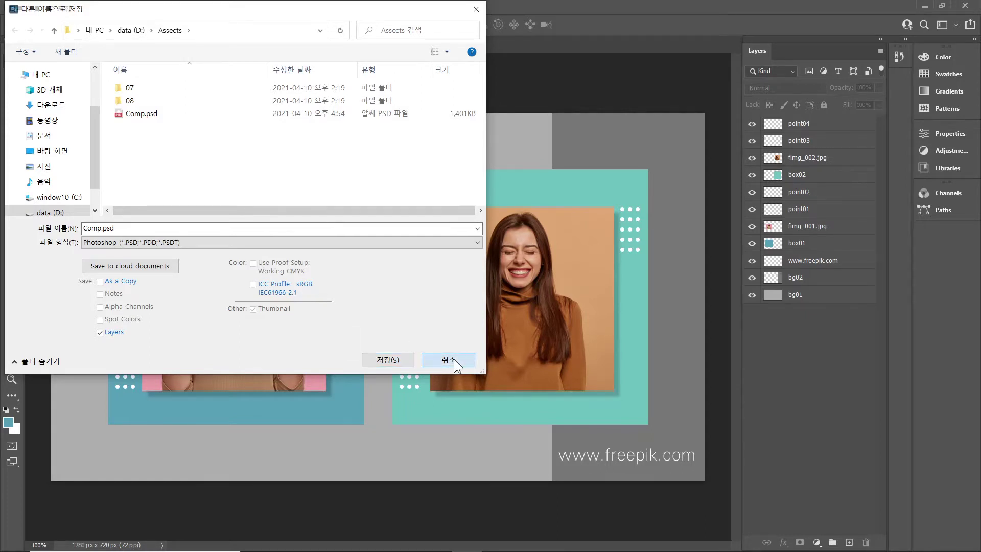
Select the box01 layer and toggle its visibility off and on to check its content.
left_click(751, 244)
left_click(751, 245)
left_click(771, 244)
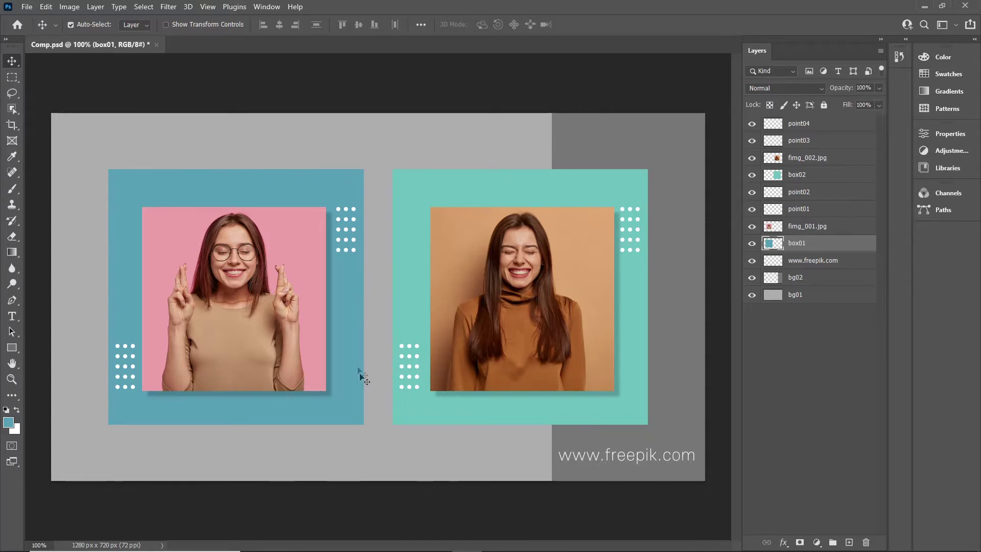
left_click(751, 244)
left_click(752, 244)
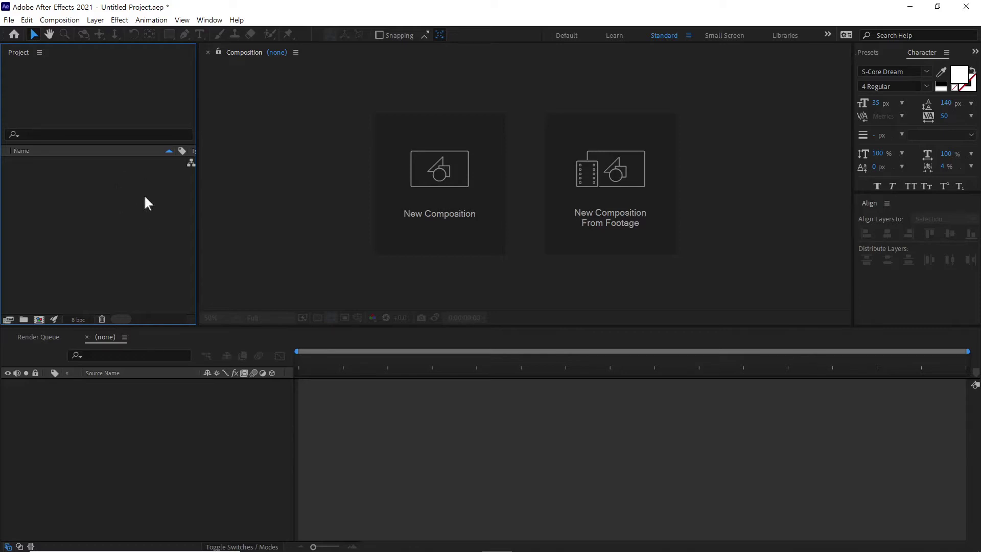
Switch to After Effects and start importing Comp.psd from the Assects folder as Footage.
double_click(132, 225)
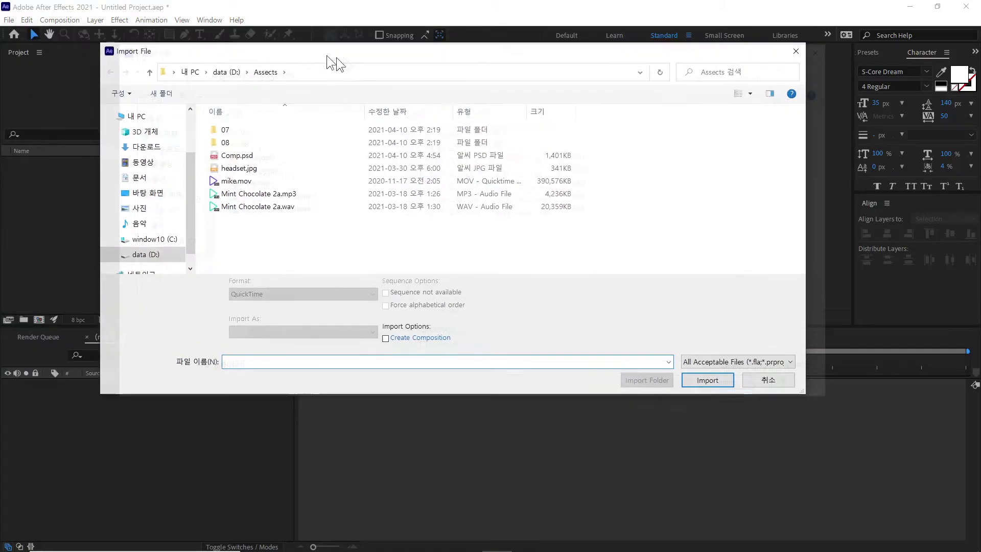
left_click(266, 158)
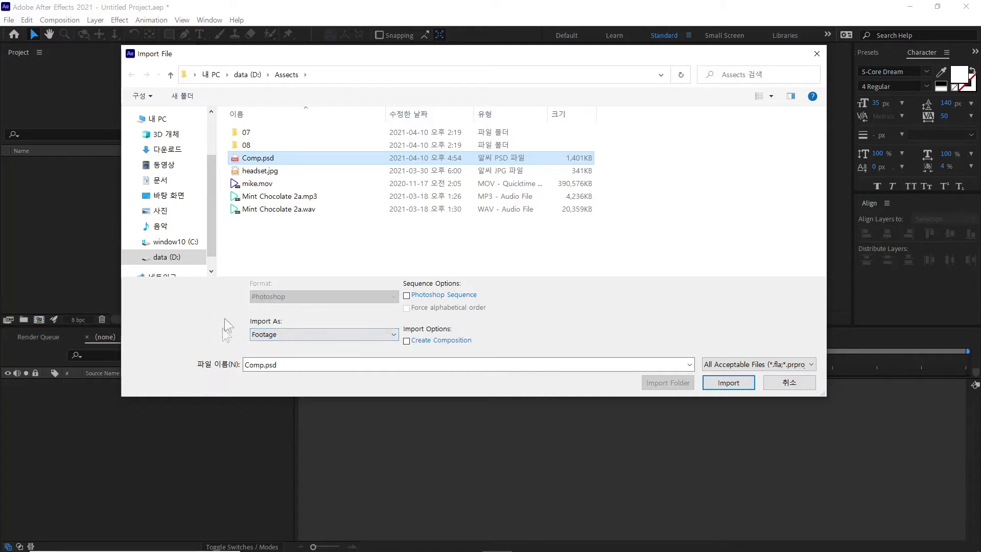
left_click(295, 334)
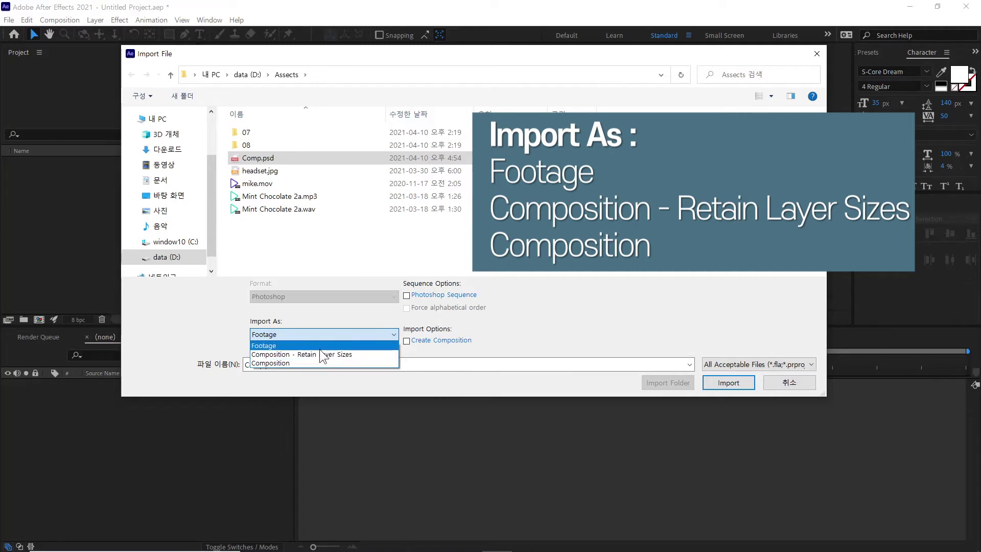
left_click(279, 346)
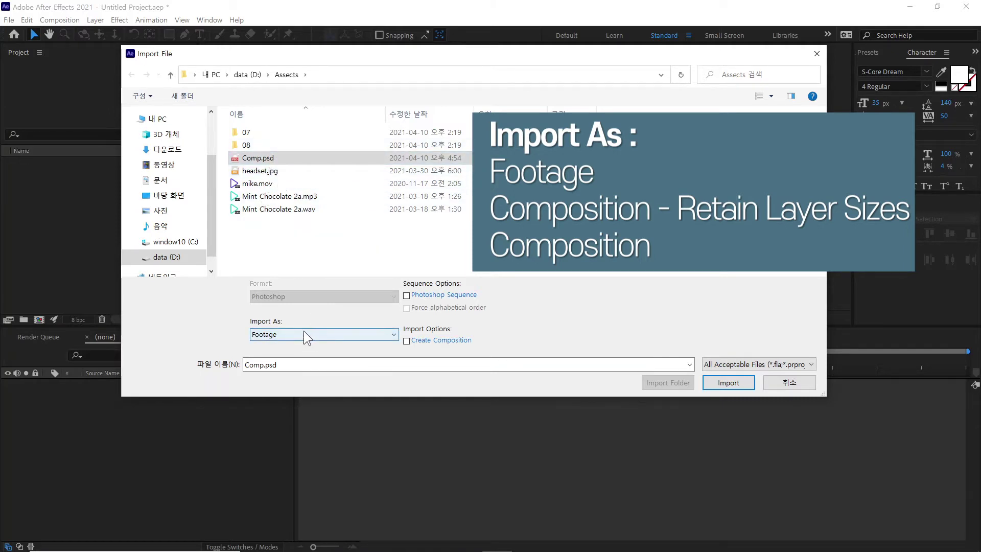
left_click(265, 337)
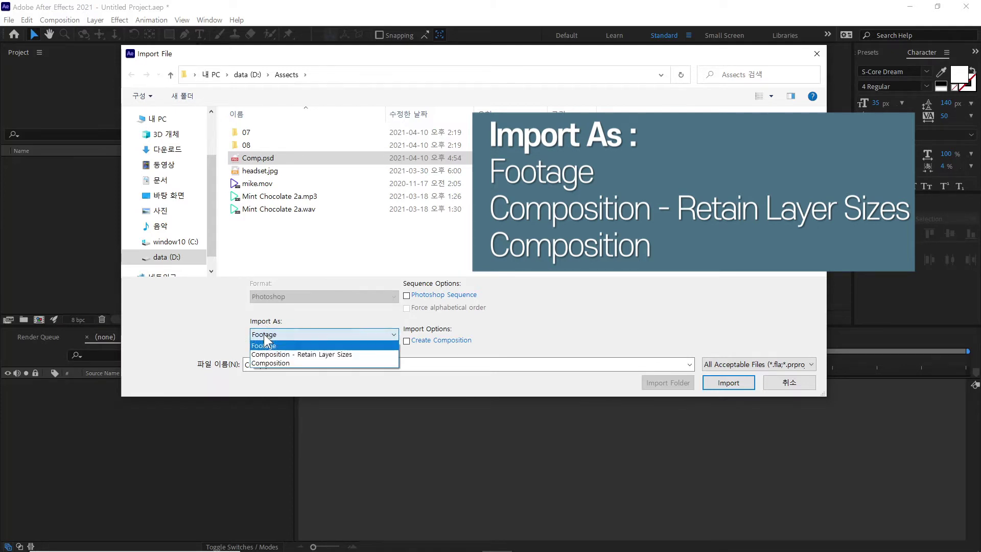
left_click(270, 345)
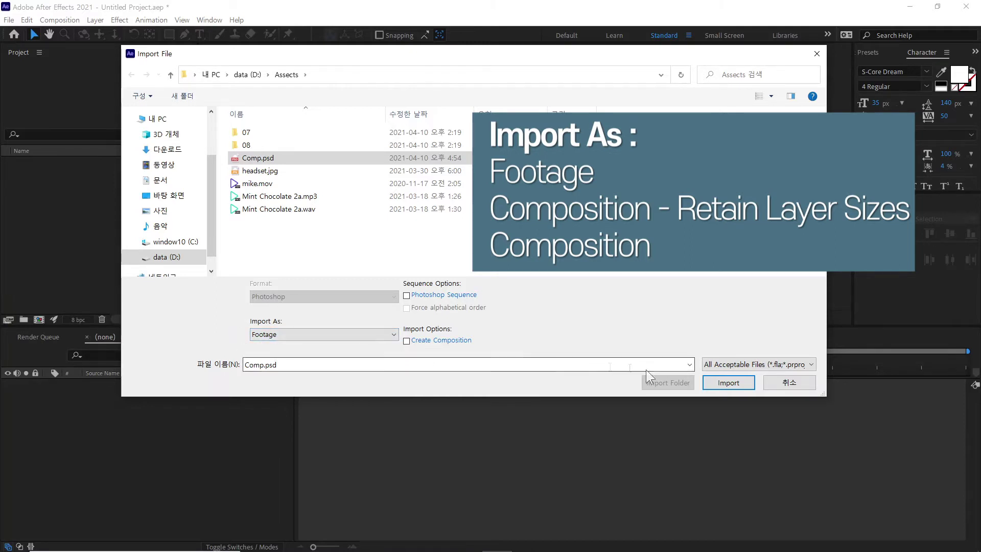
left_click(723, 387)
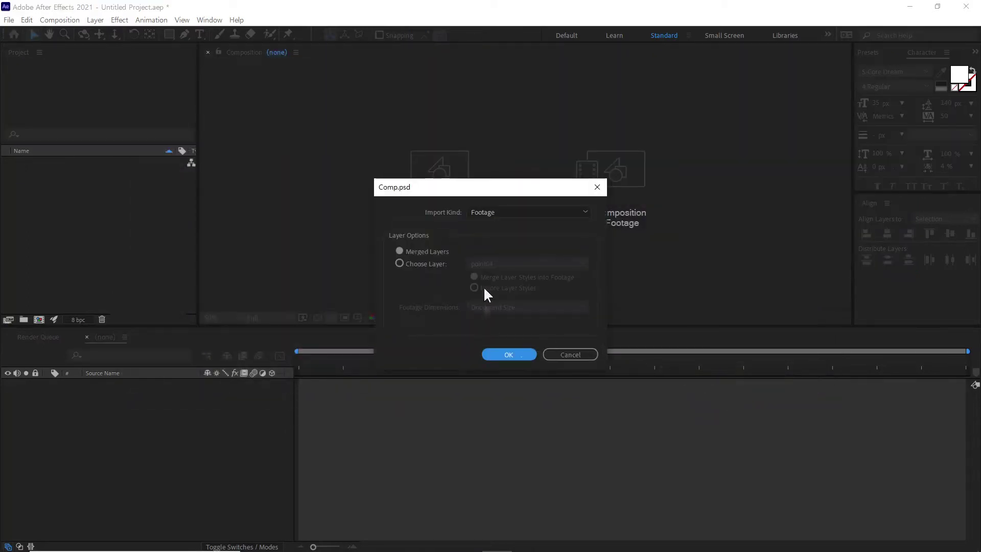
Set the footage import to the single layer fimg_001.jpg with footage dimensions of Layer Size.
left_click_drag(490, 185, 447, 98)
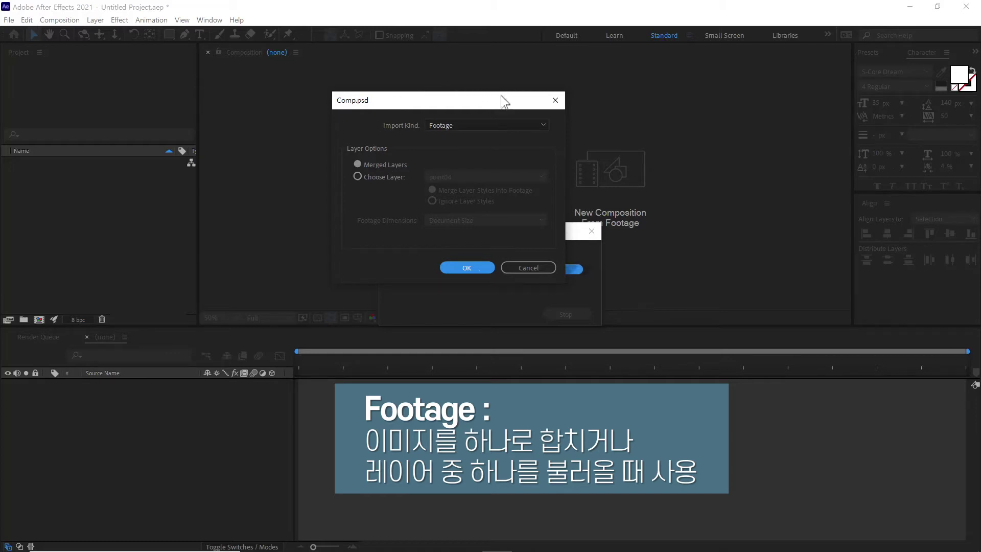
left_click_drag(500, 99, 500, 111)
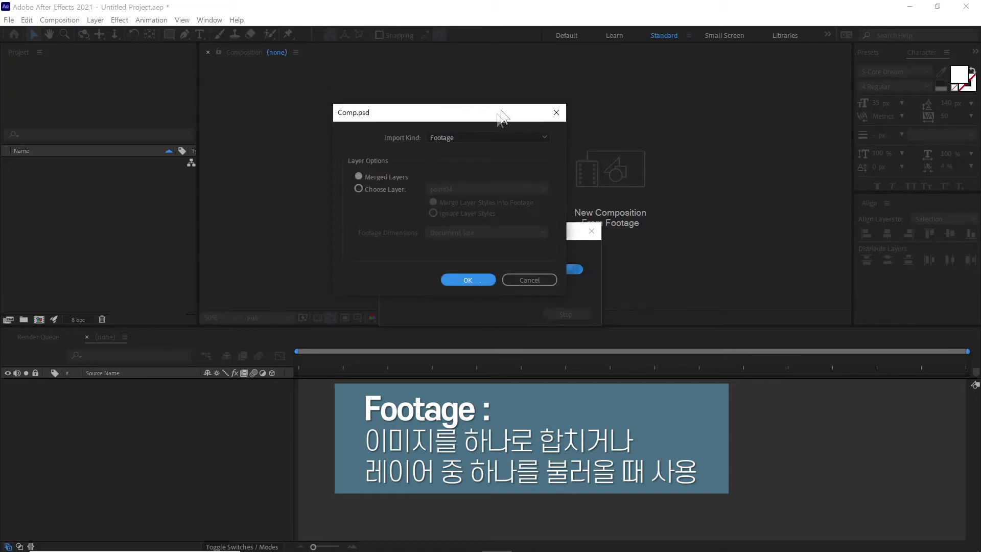
left_click(376, 178)
left_click(380, 189)
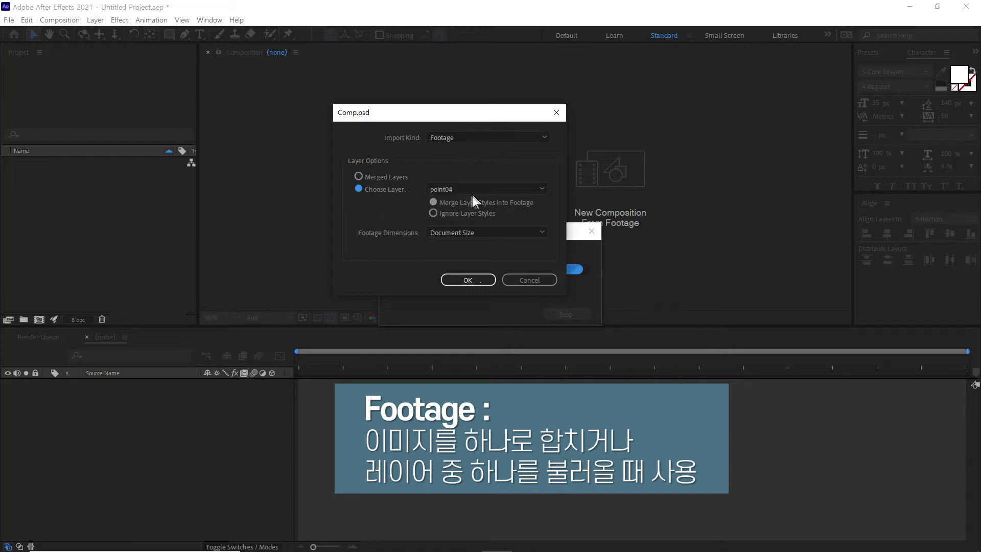
left_click(488, 189)
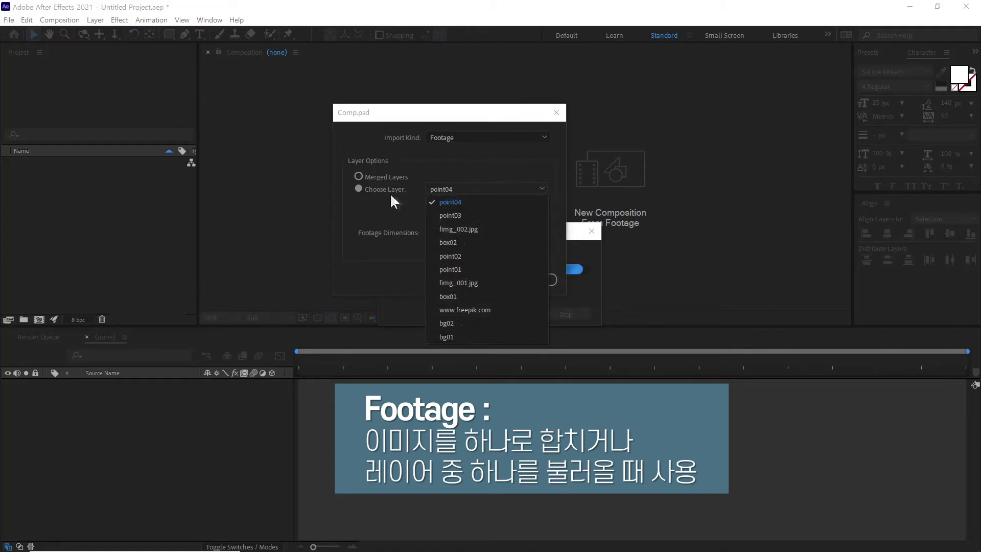
left_click(459, 282)
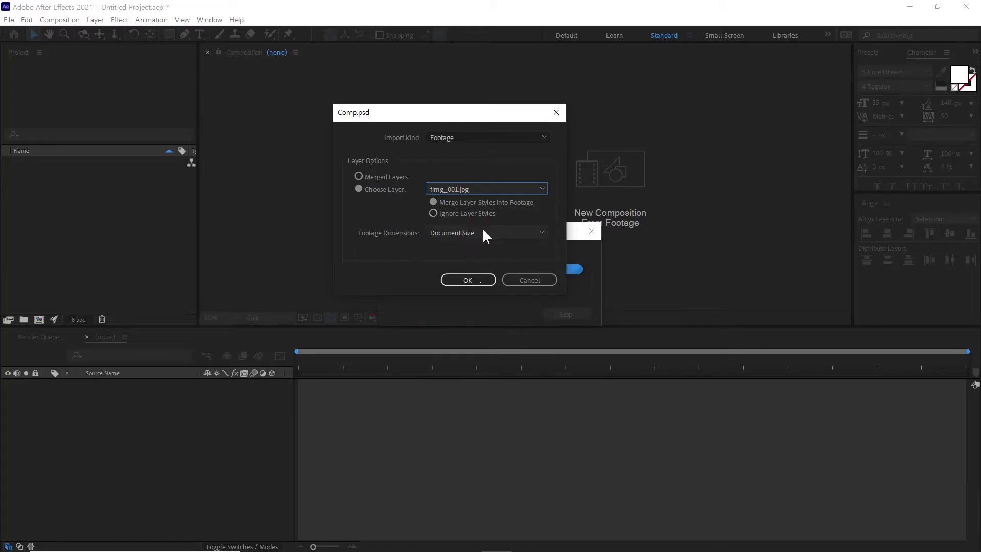
left_click(491, 240)
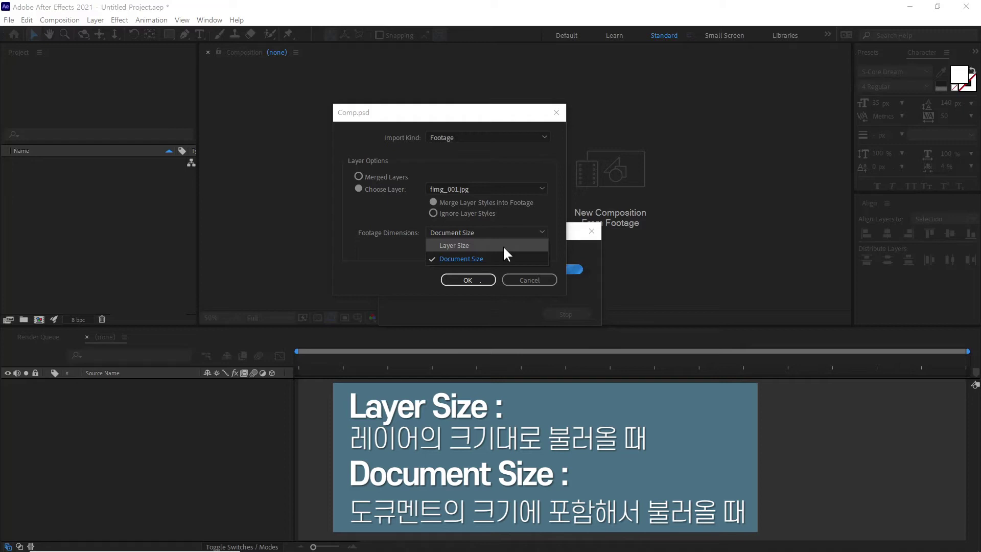
left_click(454, 246)
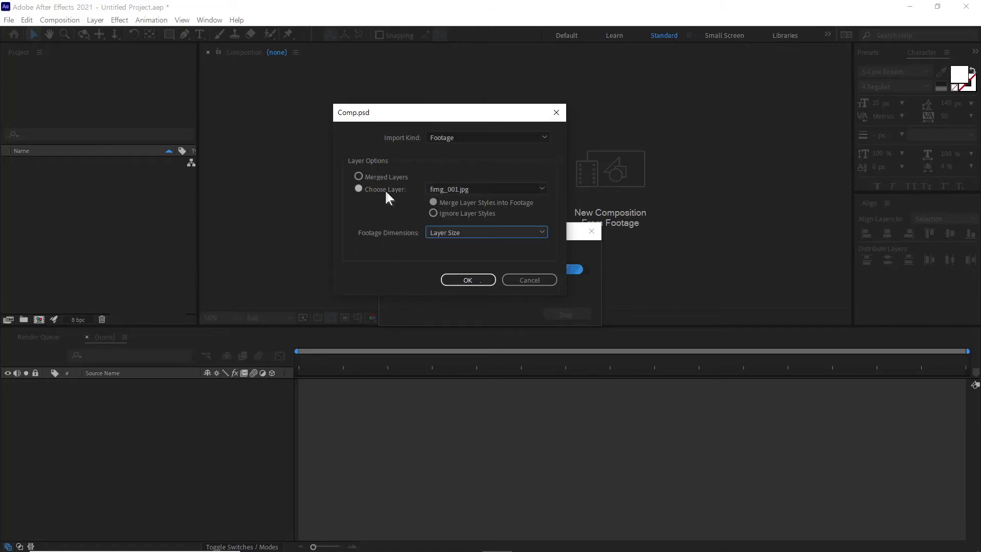
Import Comp.psd as footage using the Merged Layers option.
left_click(359, 177)
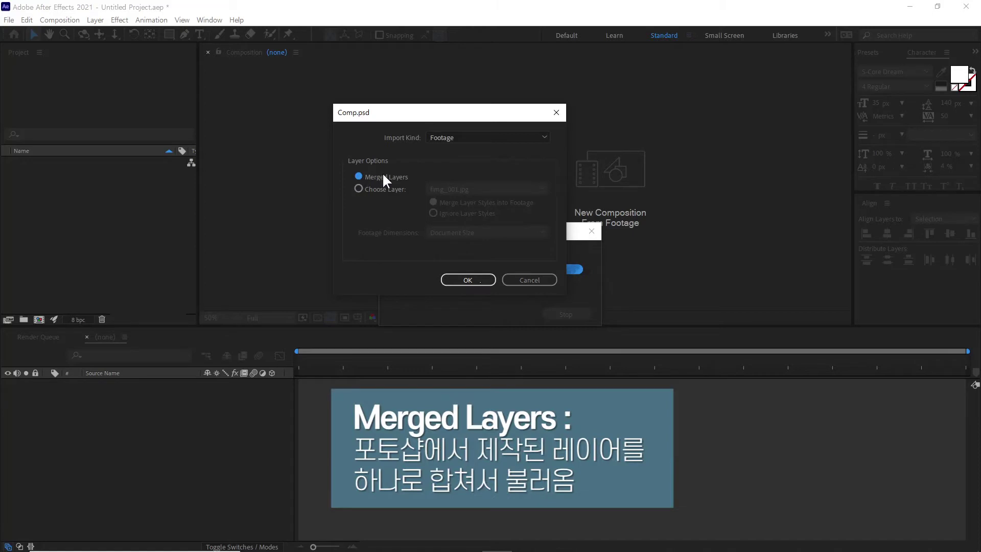
left_click(467, 278)
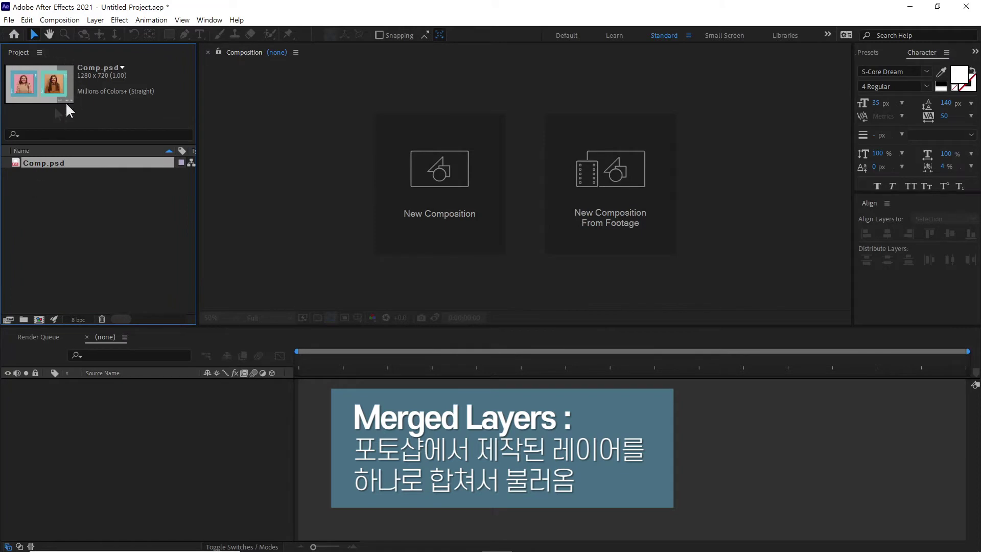
Create a composition from the imported Comp.psd and move the merged image slightly upward in the frame.
left_click_drag(55, 167, 114, 459)
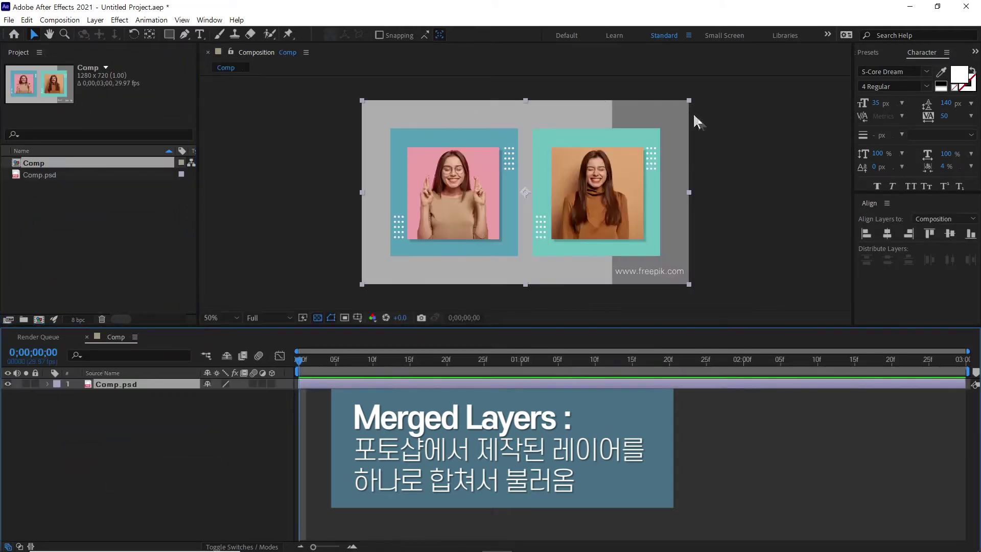
mouse_move(560, 226)
left_mouse_down()
mouse_move(552, 183)
mouse_move(575, 213)
mouse_move(556, 212)
mouse_move(571, 187)
mouse_move(563, 211)
left_mouse_up()
Delete both the Comp composition and the Comp.psd footage from the project.
left_click(127, 258)
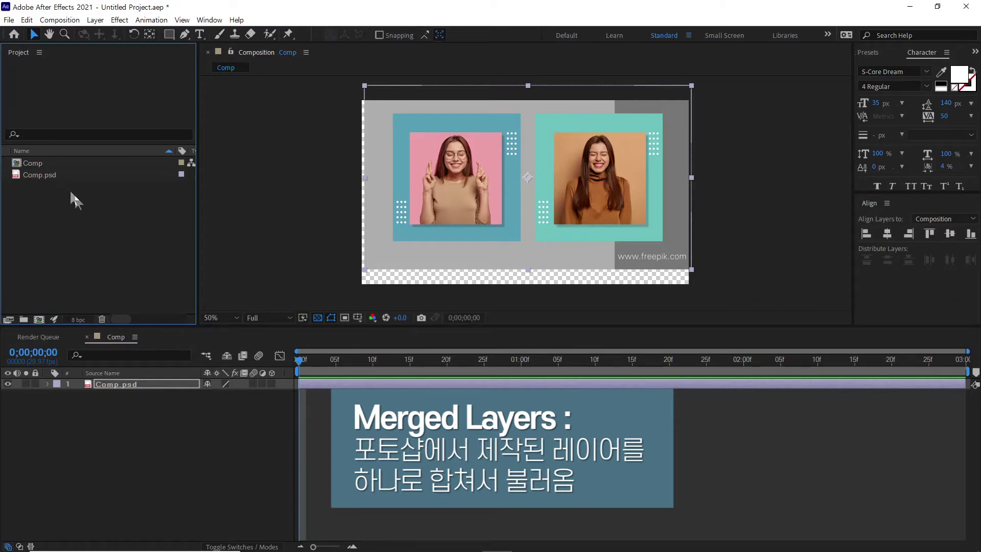
left_click_drag(70, 196, 21, 148)
key("Delete")
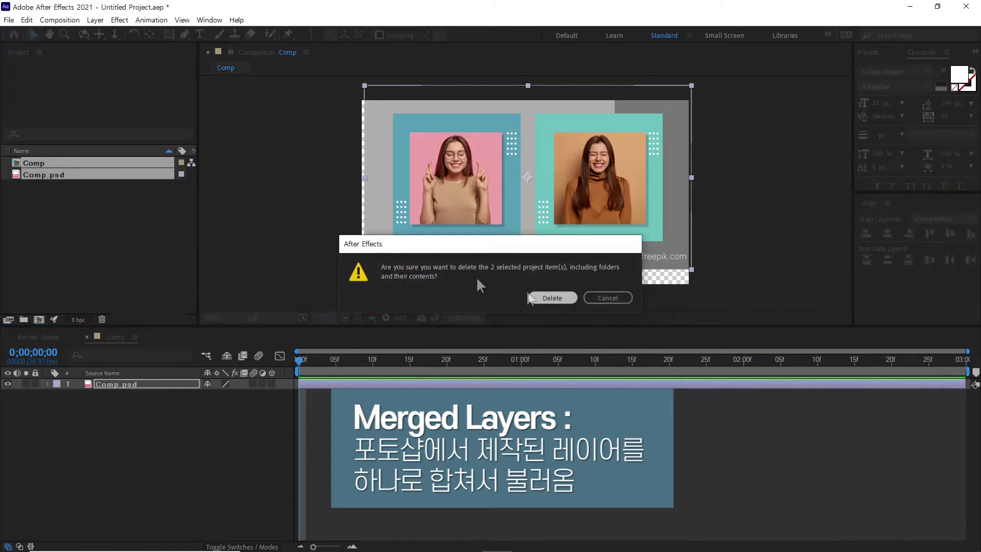
left_click(551, 298)
Start a fresh import of Comp.psd into the empty project as Footage.
double_click(155, 198)
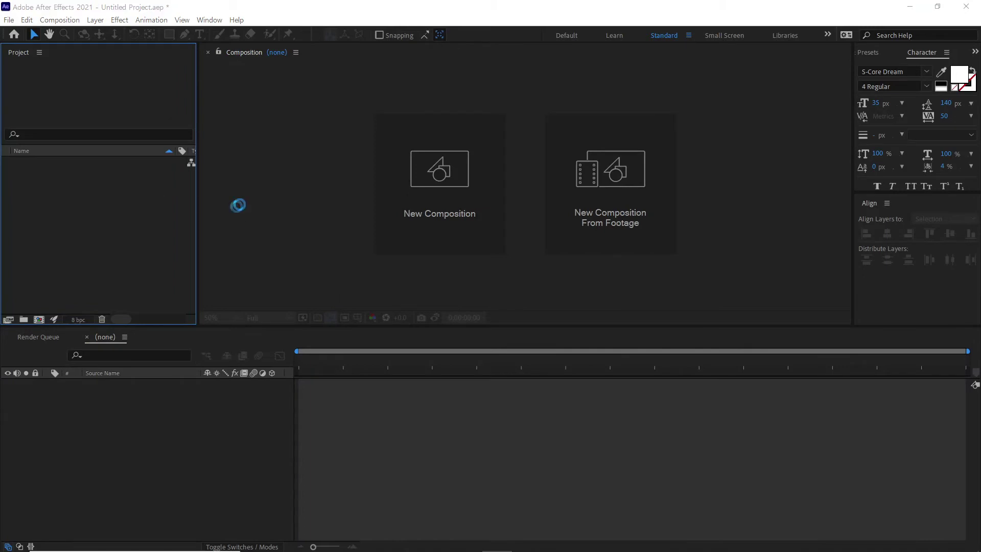
left_click(149, 140)
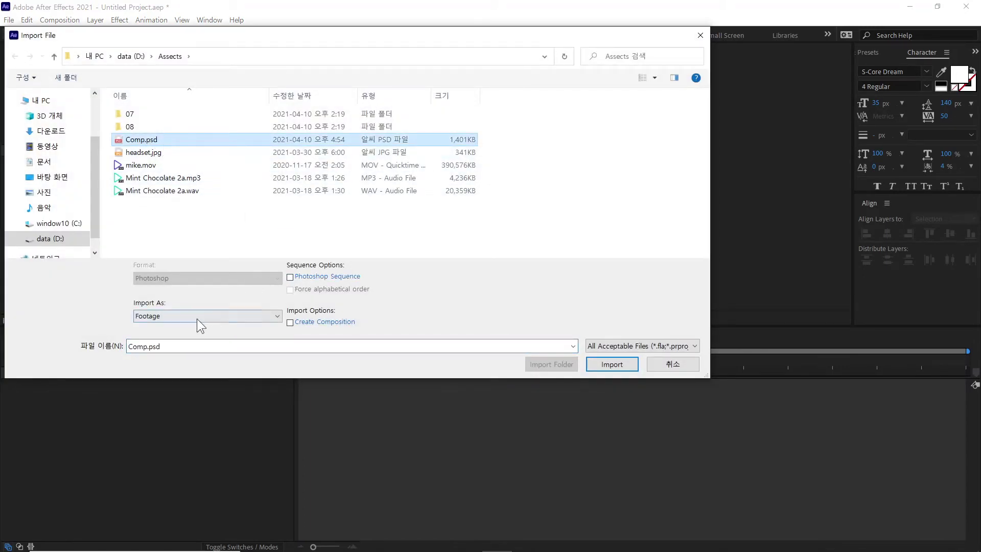
left_click(608, 365)
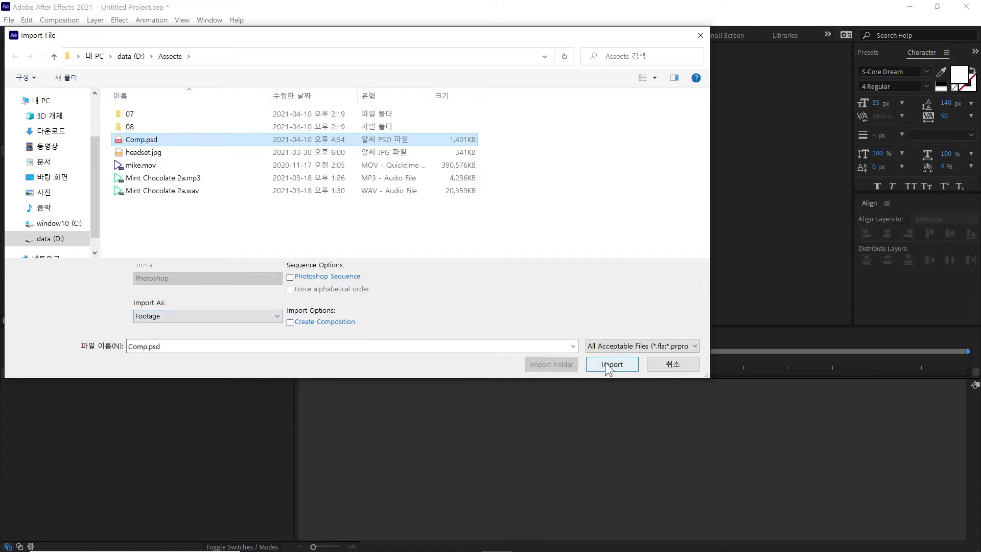
Import only the point04 layer of Comp.psd, merging layer styles into footage and using Document Size for the footage dimensions.
left_click(391, 190)
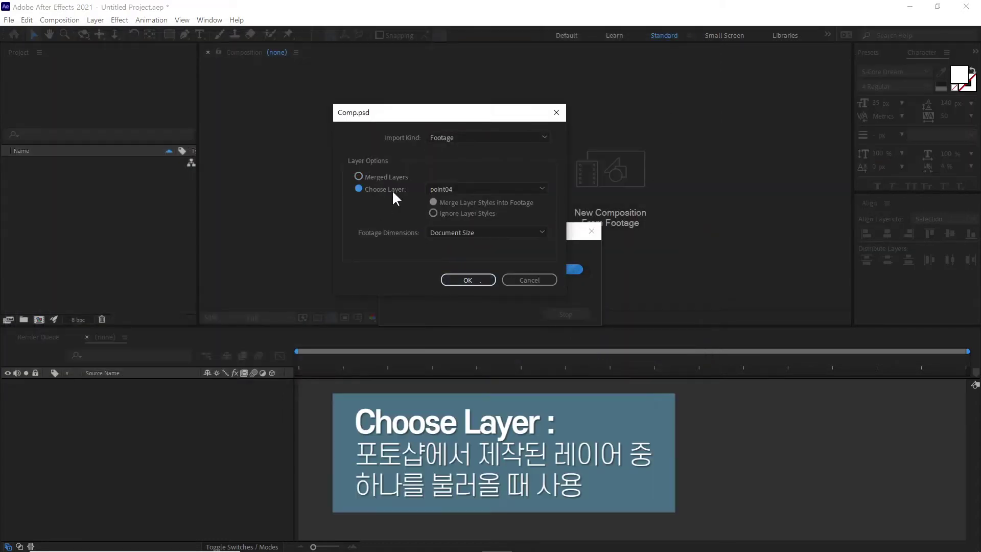
left_click(486, 189)
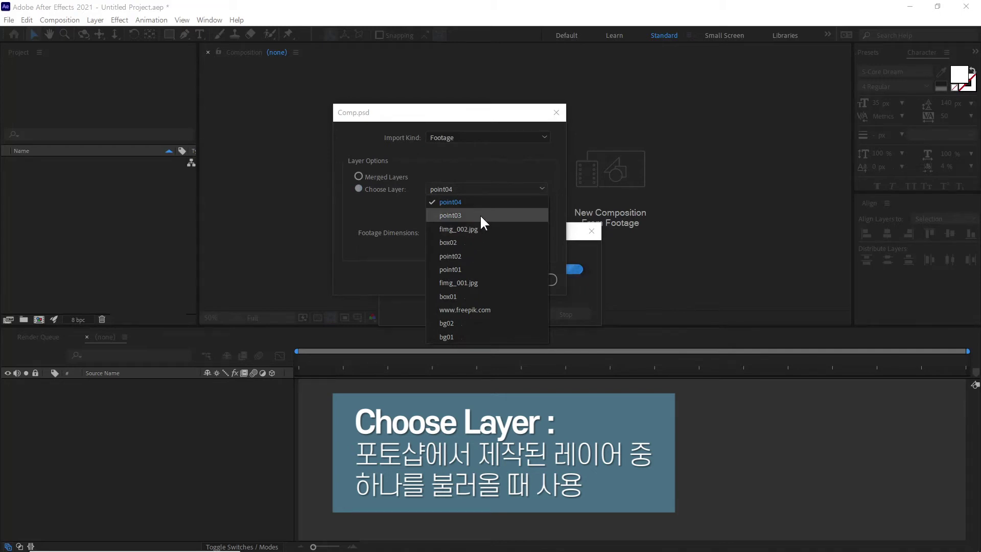
left_click(487, 202)
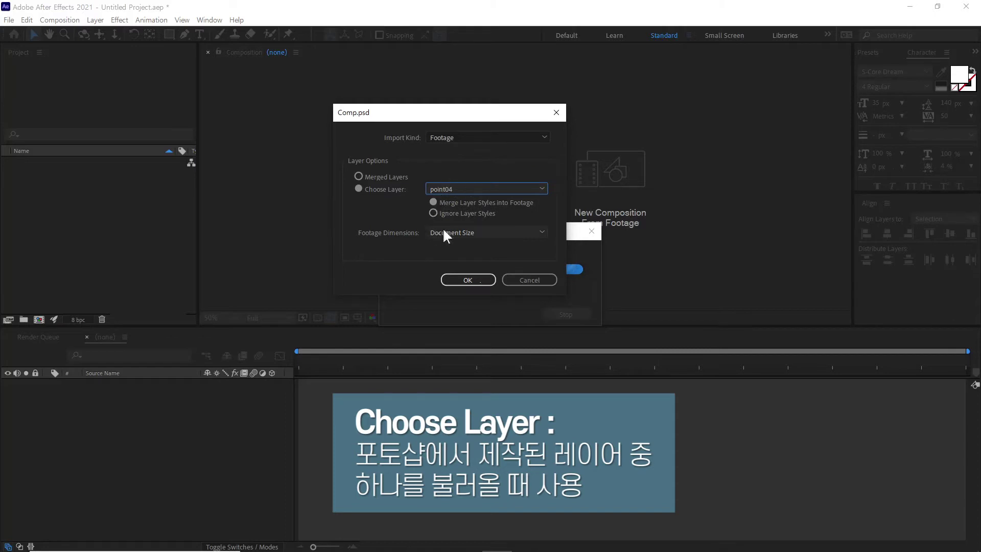
left_click(456, 231)
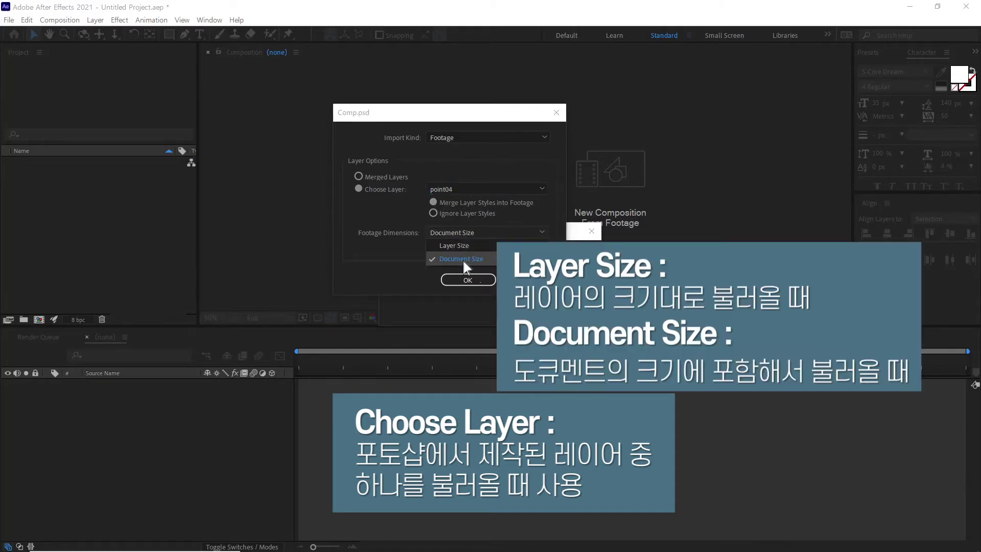
left_click(480, 259)
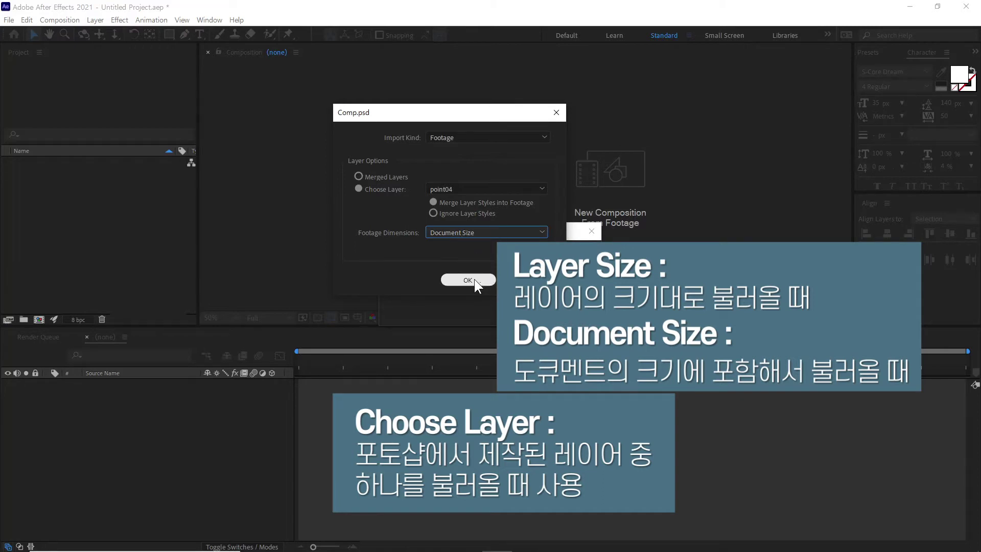
left_click(470, 280)
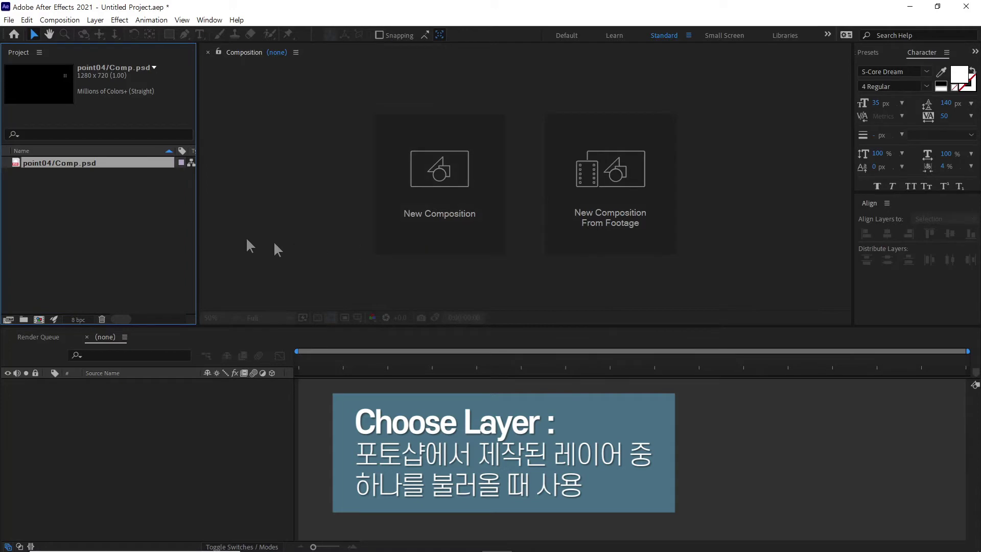
Create a composition from the point04/Comp.psd footage without the transparency grid, and move its dot layer slightly left in the frame.
left_click_drag(91, 183, 192, 442)
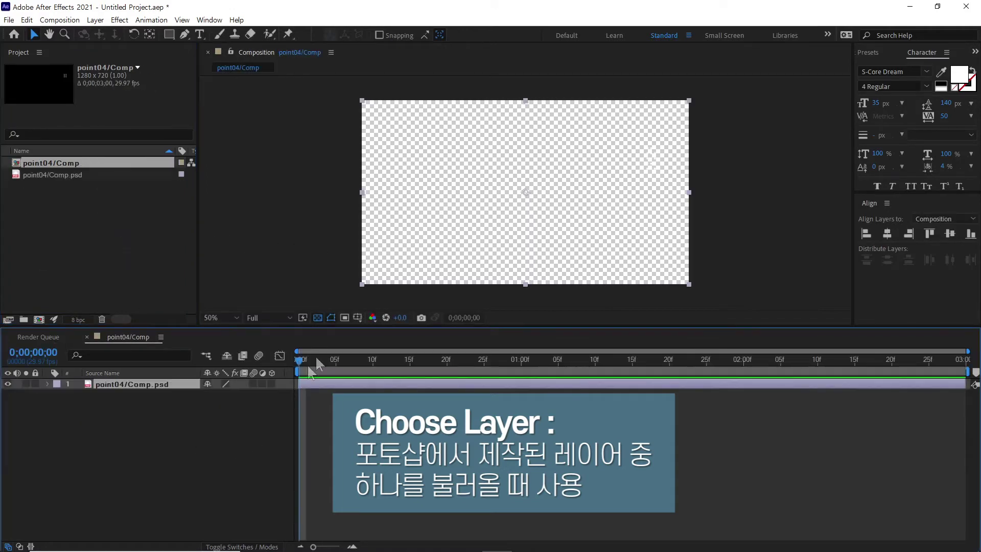
left_click(318, 318)
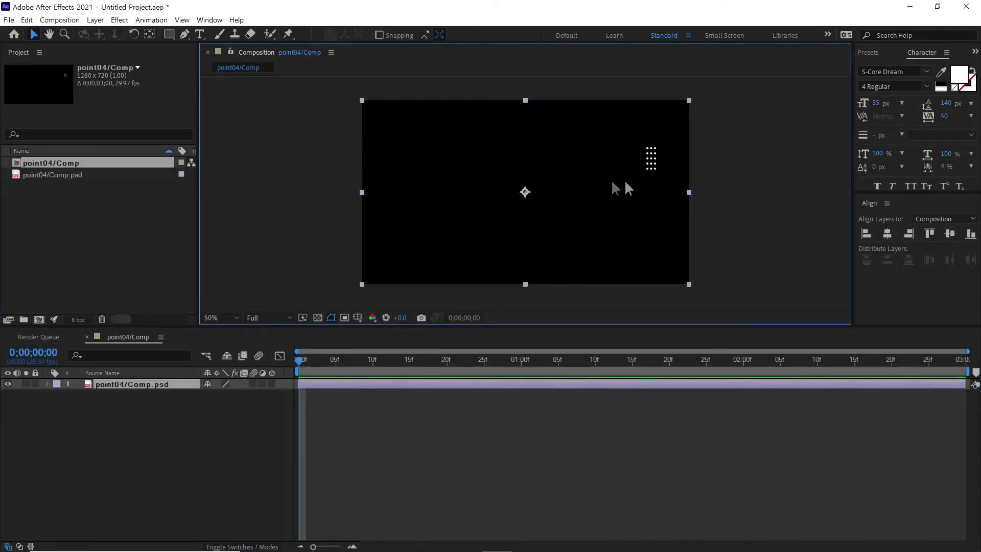
left_click_drag(655, 180, 567, 208)
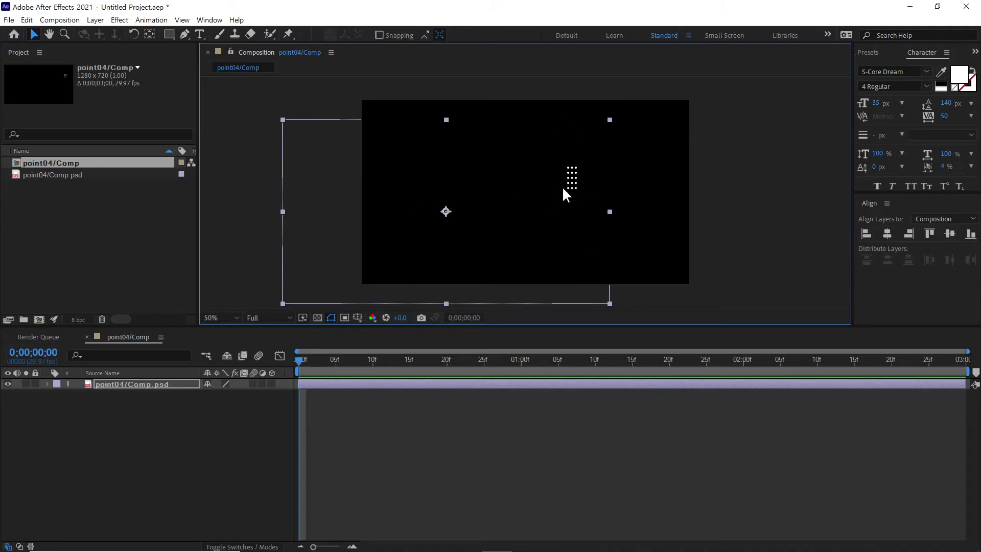
left_click_drag(582, 165, 633, 148)
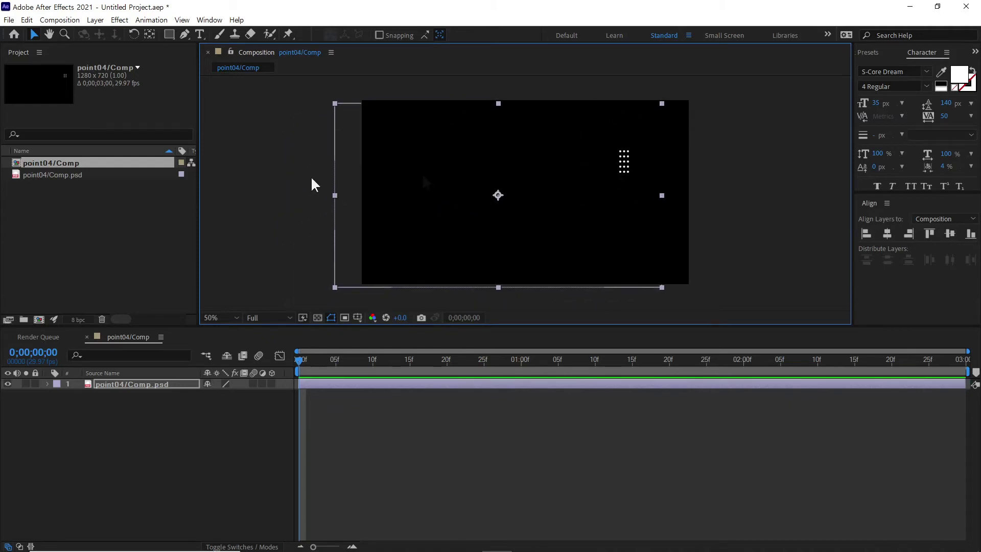
Import the point04 layer of Comp.psd again as footage, this time with the footage dimensions set to Layer Size.
left_click(127, 213)
double_click(127, 223)
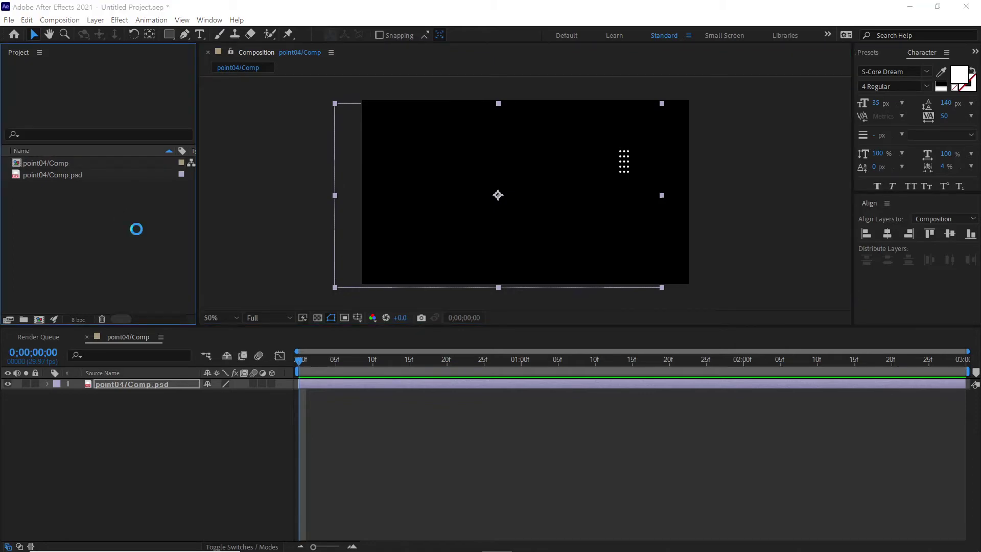
left_click(199, 140)
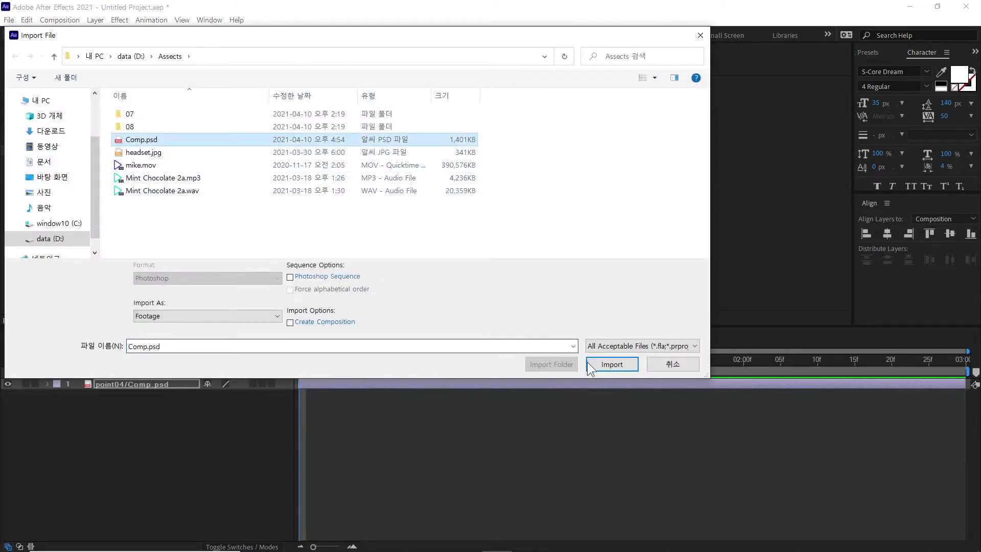
left_click(615, 363)
left_click(390, 187)
left_click(456, 228)
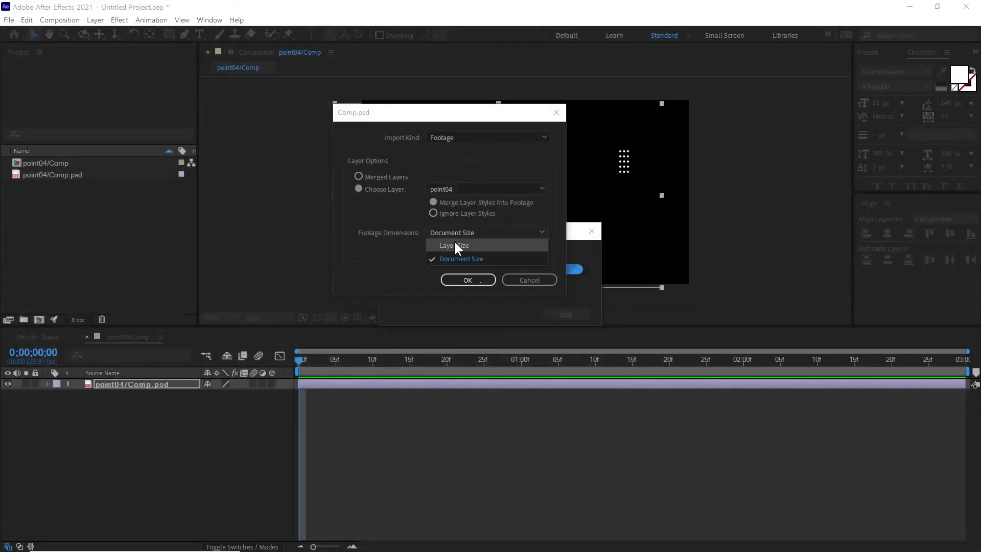
left_click(467, 245)
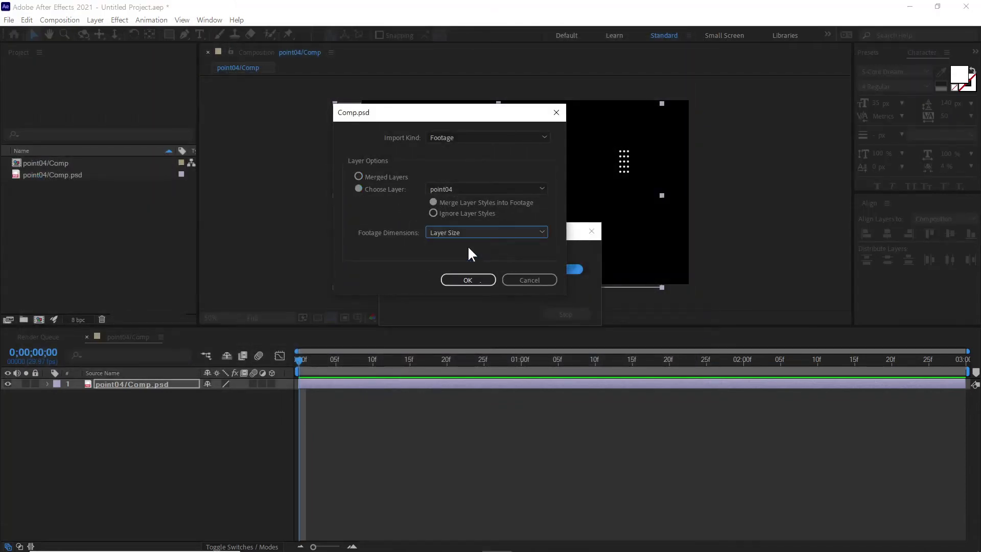
left_click(468, 280)
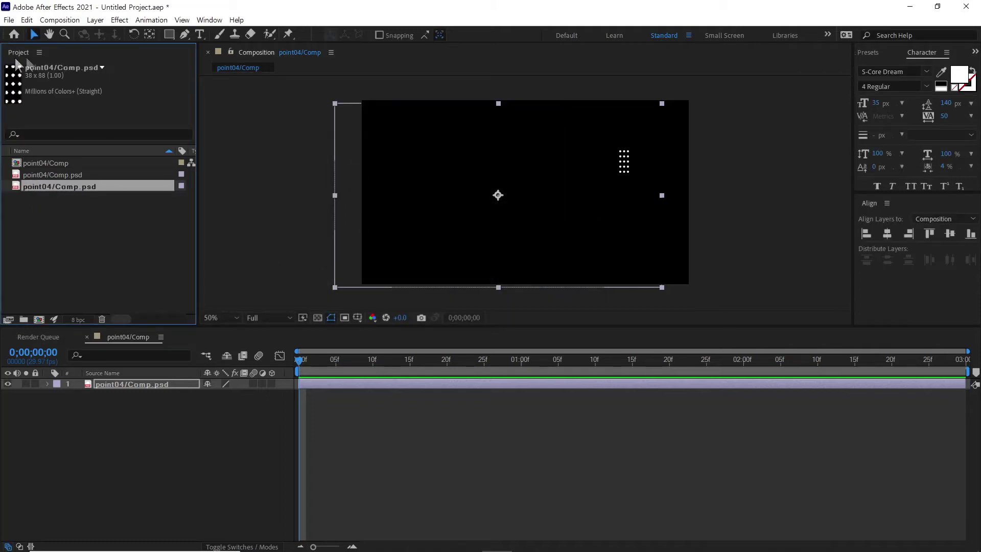
Add the Layer Size version of point04/Comp.psd to the composition, to the left of the existing dots.
left_click_drag(81, 187, 544, 161)
key("period")
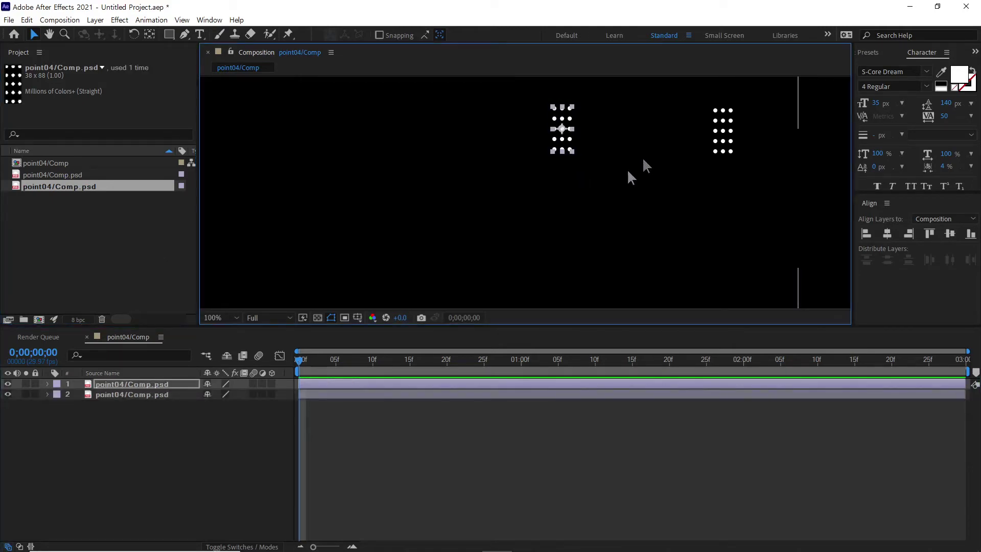
key("comma")
key("comma")
key("comma")
key("comma")
key("period")
Move the document-size layer and the small layer-size dots separately around the frame to compare their bounding boxes.
left_click_drag(369, 149, 420, 189)
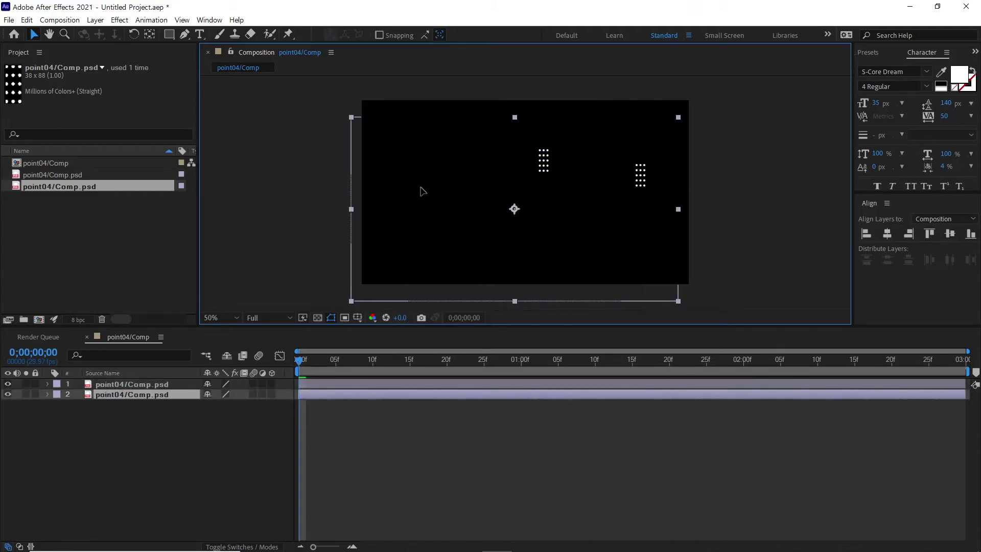
left_click(542, 161)
left_click_drag(543, 171, 553, 154)
left_click_drag(506, 211, 503, 214)
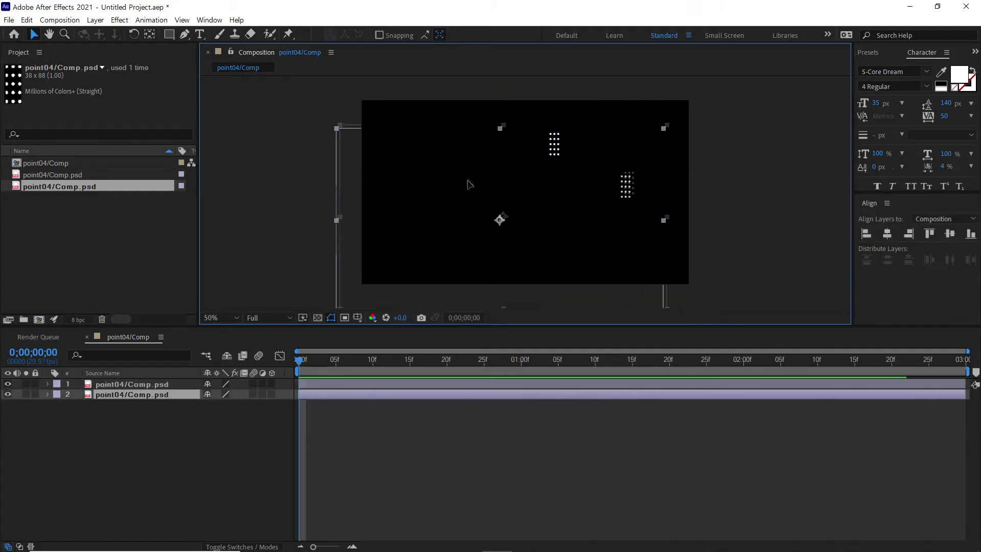
left_click(728, 174)
left_click_drag(552, 149, 549, 144)
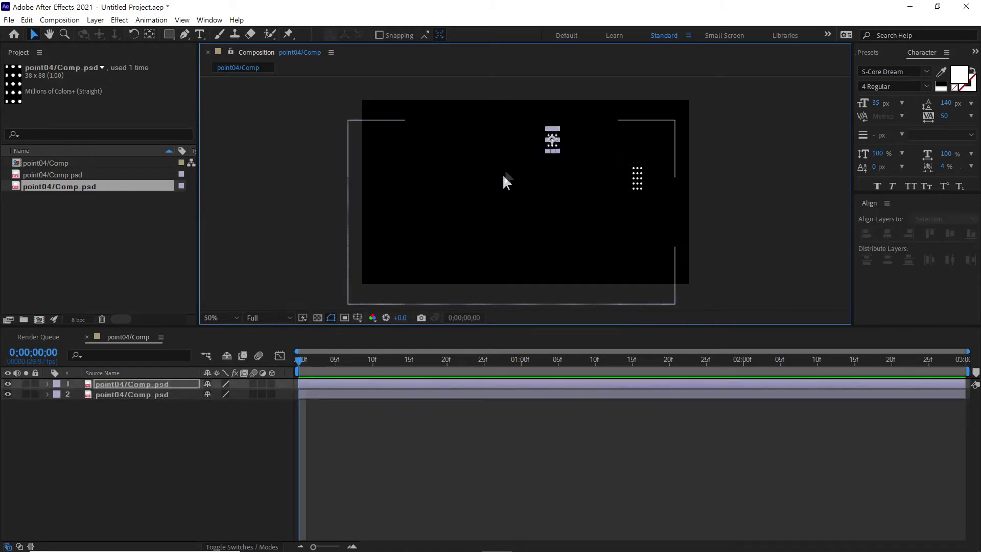
left_click_drag(574, 184, 585, 175)
left_click(716, 149)
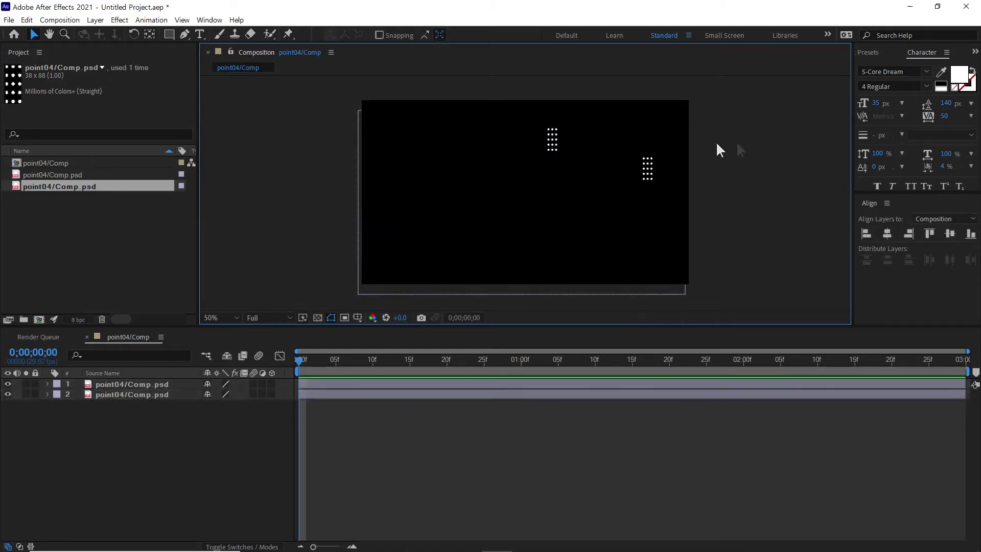
left_click_drag(552, 140, 545, 159)
Delete the point04/Comp composition and both point04/Comp.psd footage items from the project.
left_click(92, 221)
left_click_drag(147, 235, 21, 151)
key("Delete")
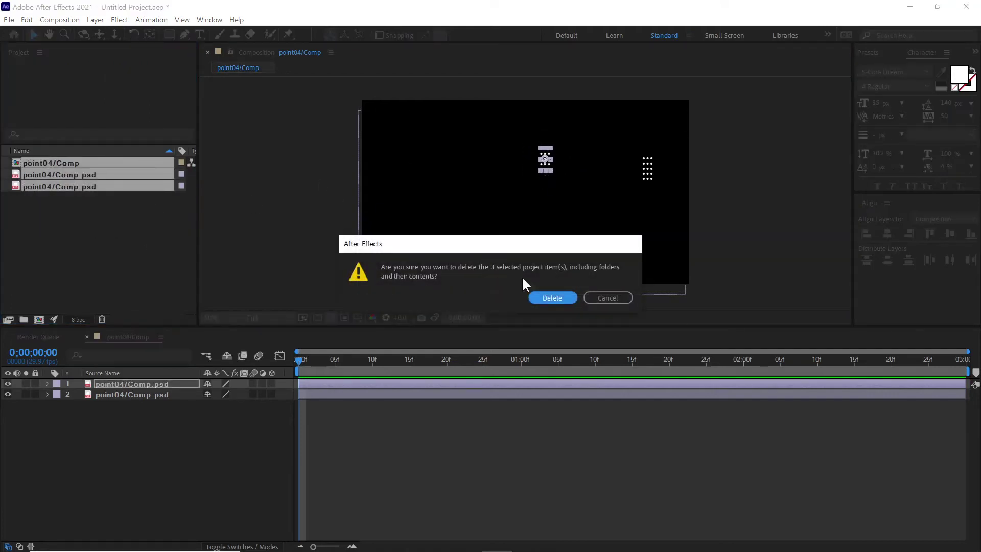
left_click(557, 298)
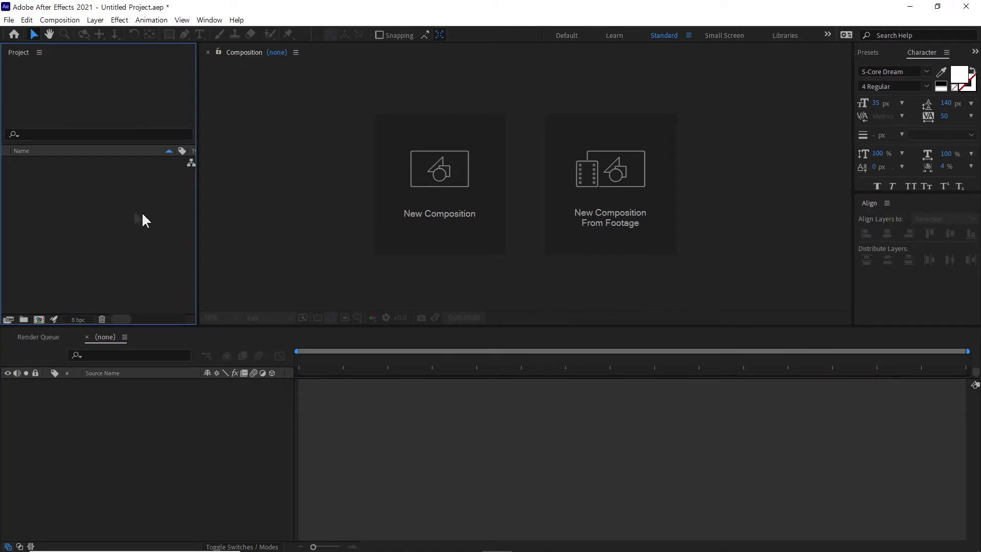
Start importing Comp.psd from the Assects folder as Composition - Retain Layer Sizes.
double_click(162, 212)
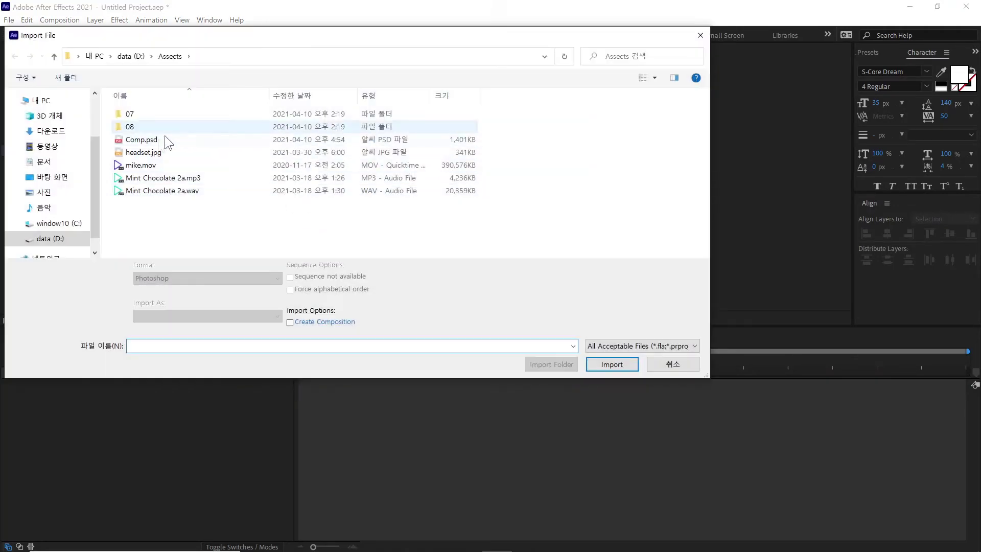
left_click(157, 141)
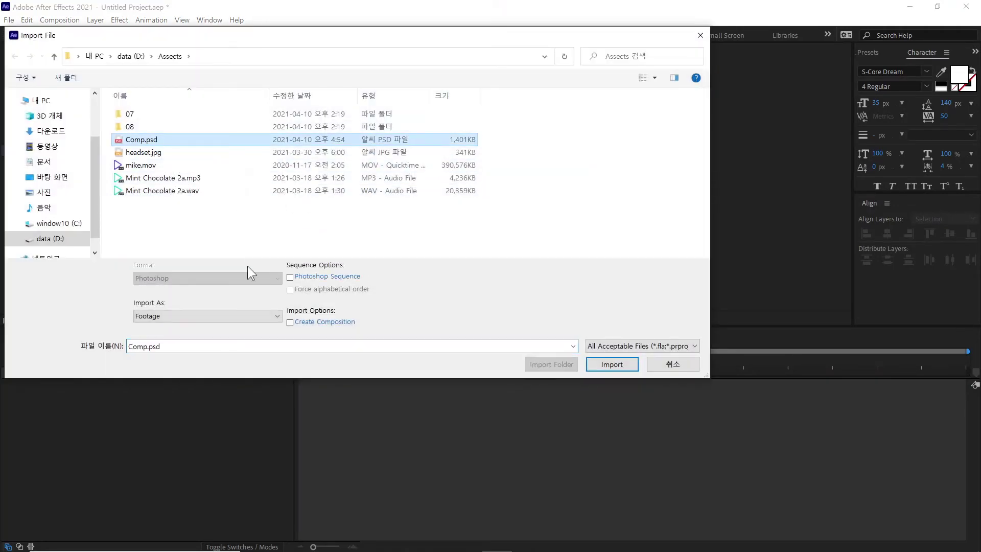
left_click(270, 316)
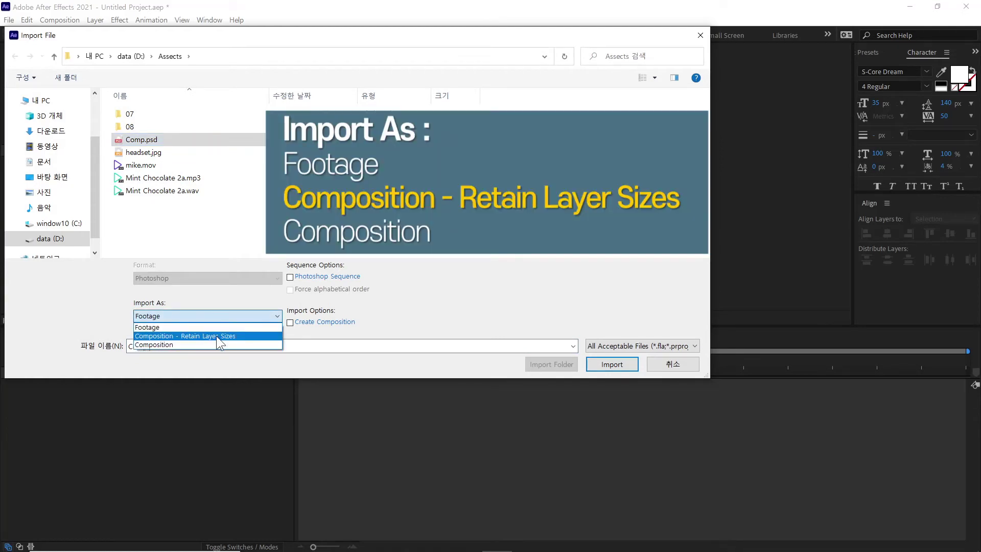
left_click(226, 336)
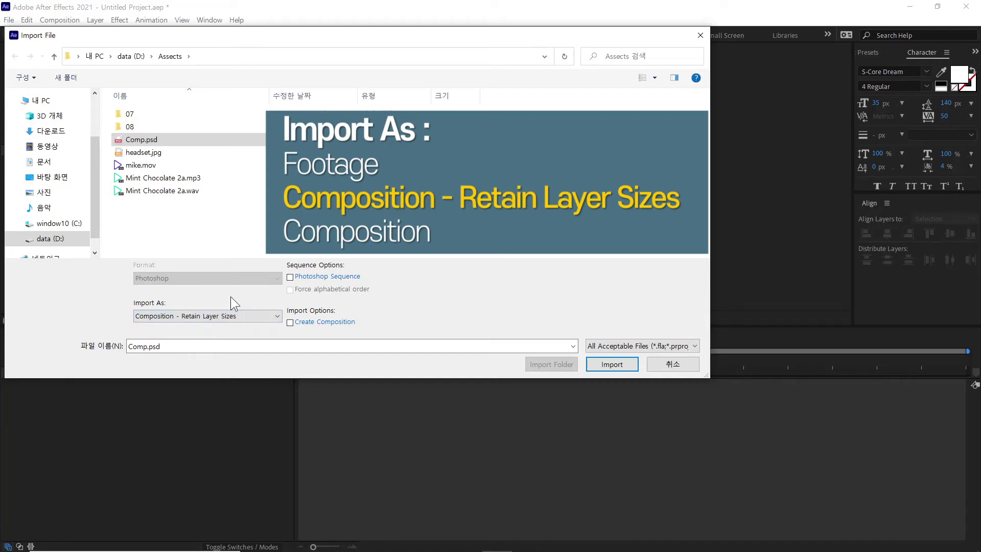
left_click(620, 366)
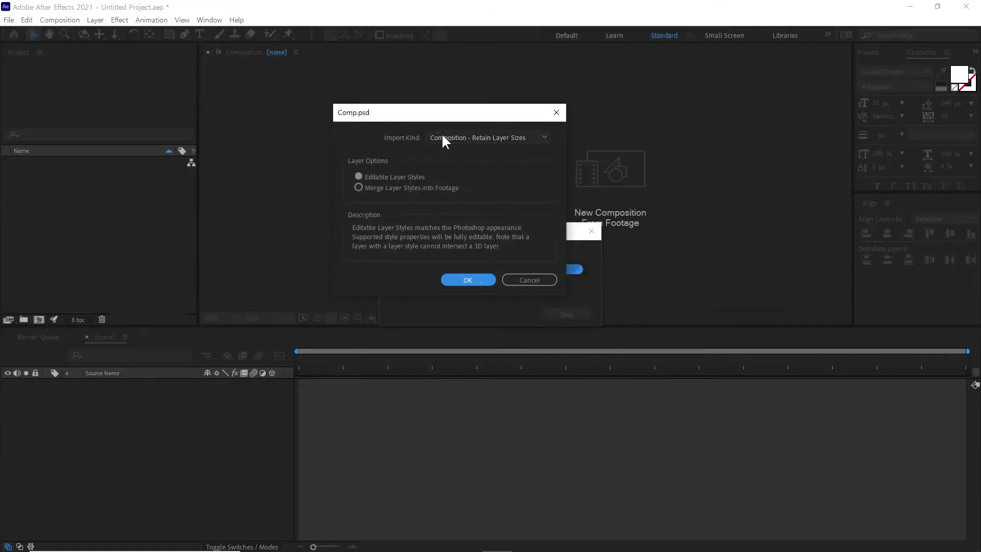
Compare the layer style options and complete the Comp.psd import with Editable Layer Styles, keeping Composition - Retain Layer Sizes.
left_click_drag(449, 114, 450, 90)
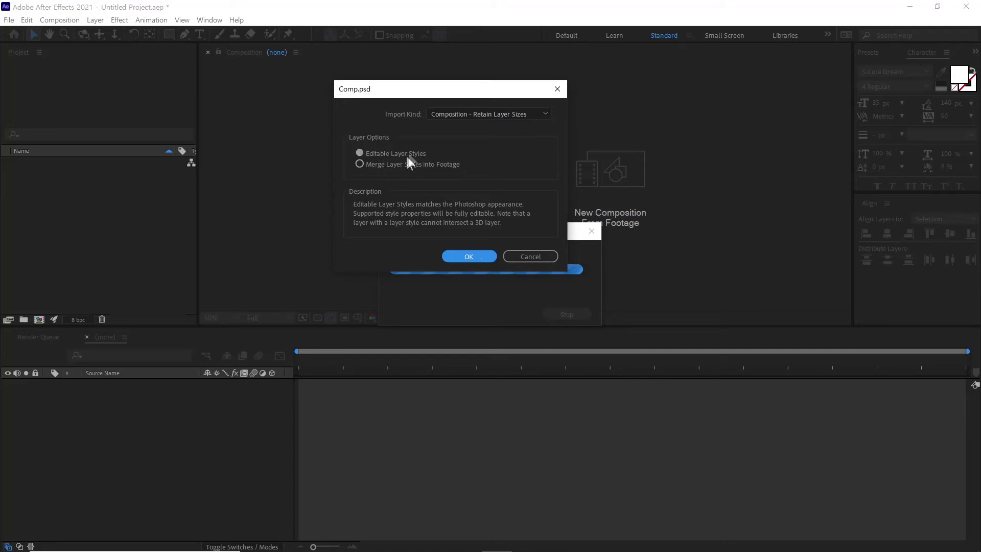
left_click(369, 163)
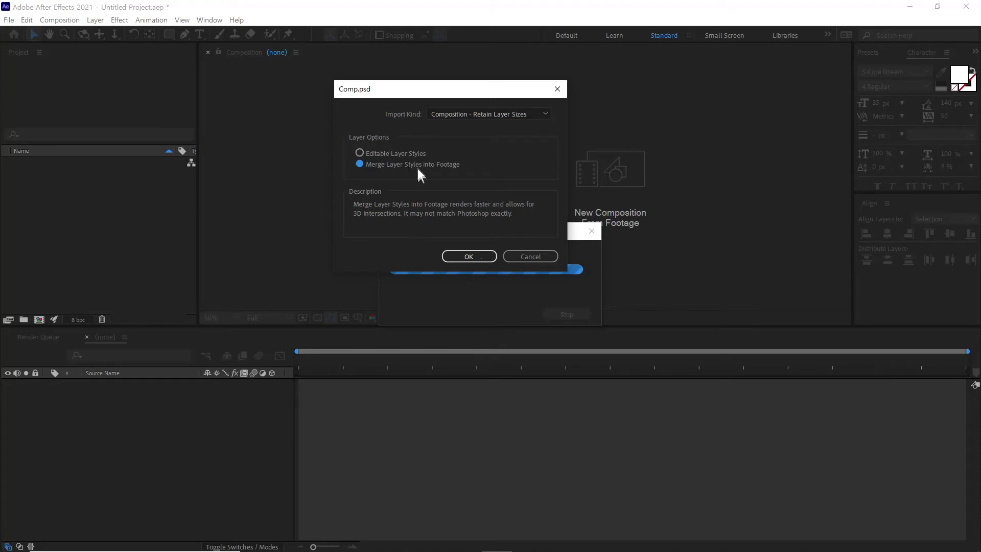
left_click(386, 153)
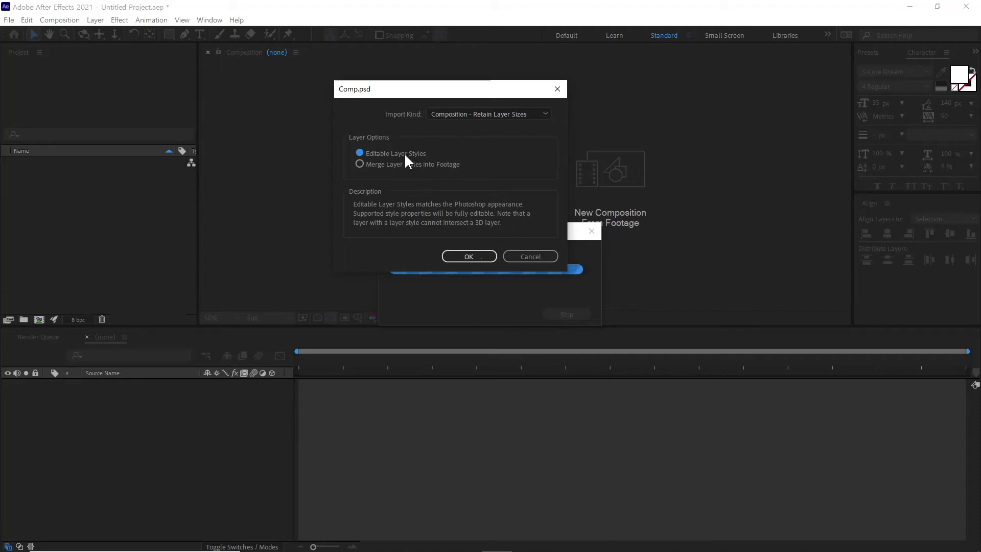
left_click(492, 114)
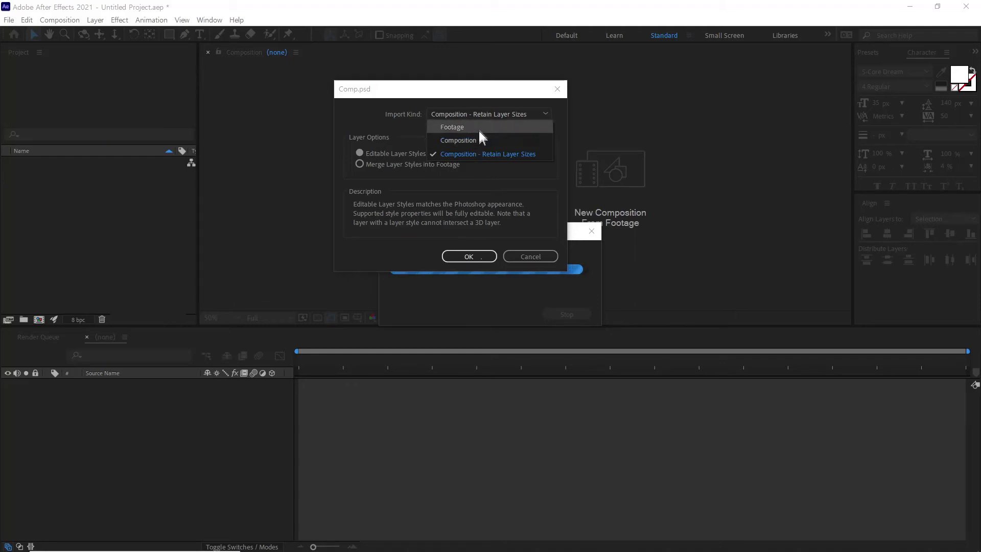
left_click(356, 115)
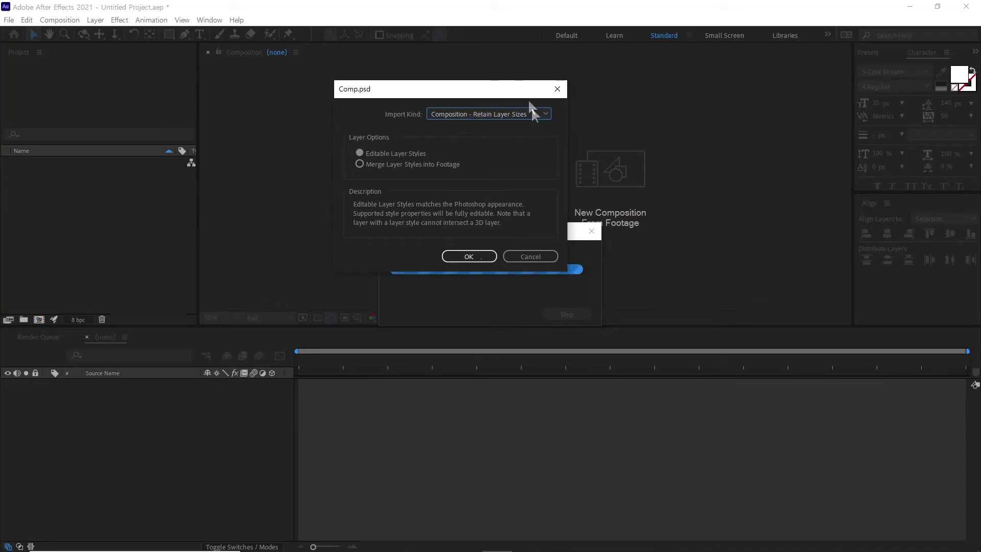
left_click(468, 257)
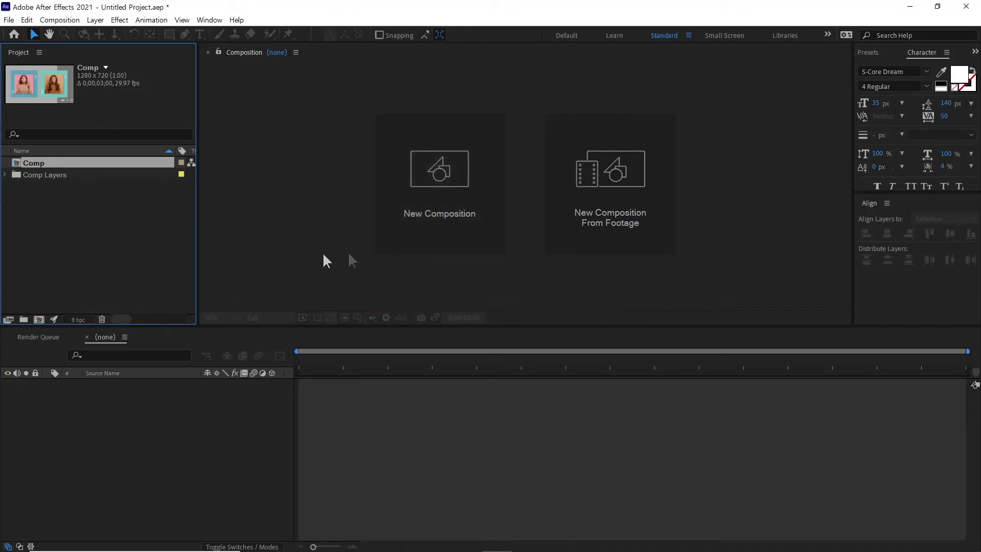
left_click(119, 223)
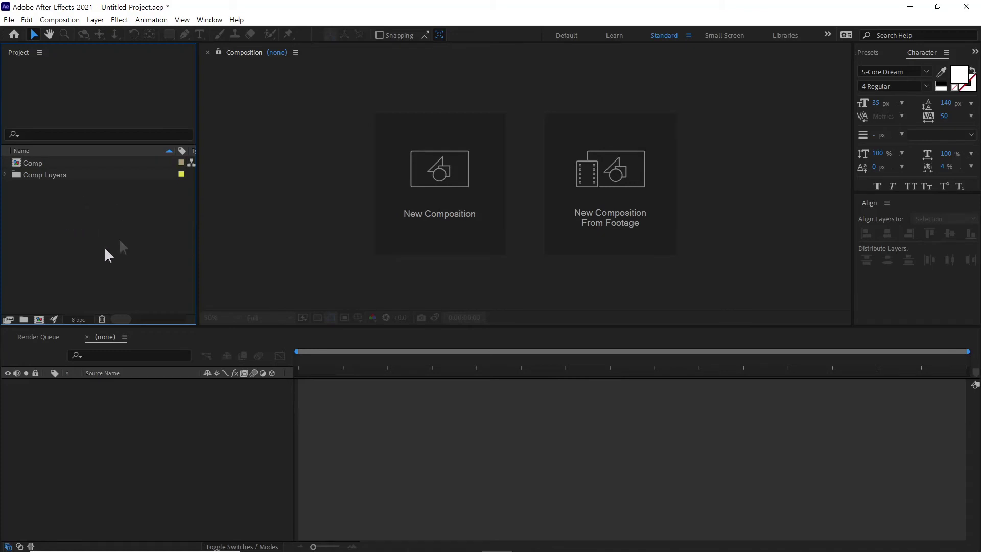
left_click(447, 228)
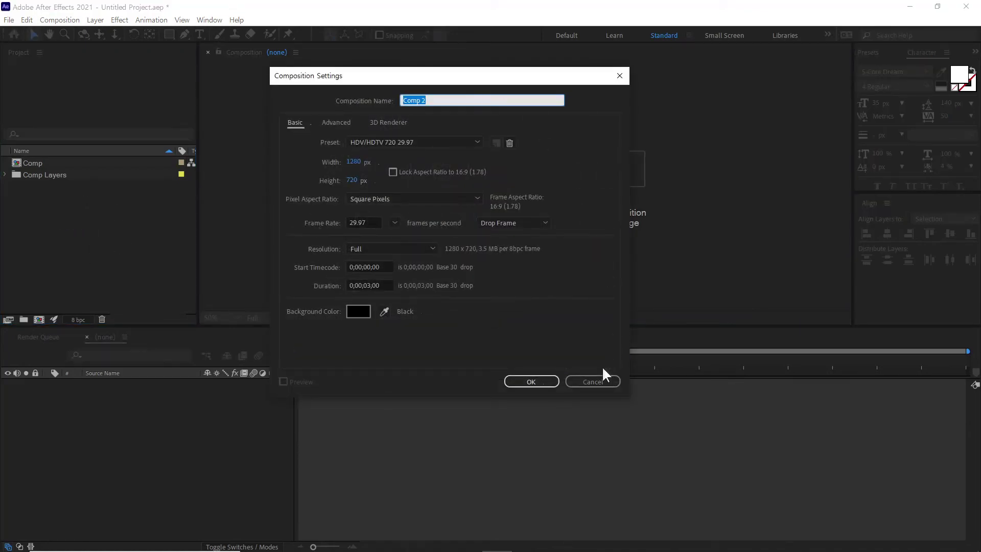
left_click(576, 380)
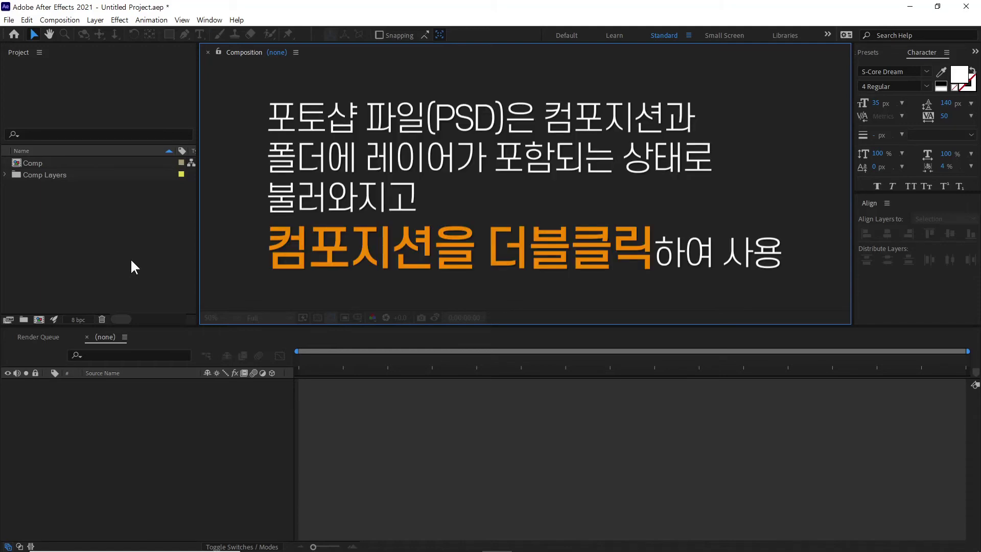
Examine the imported Comp composition and the individual layer files inside the Comp Layers folder.
left_click(27, 162)
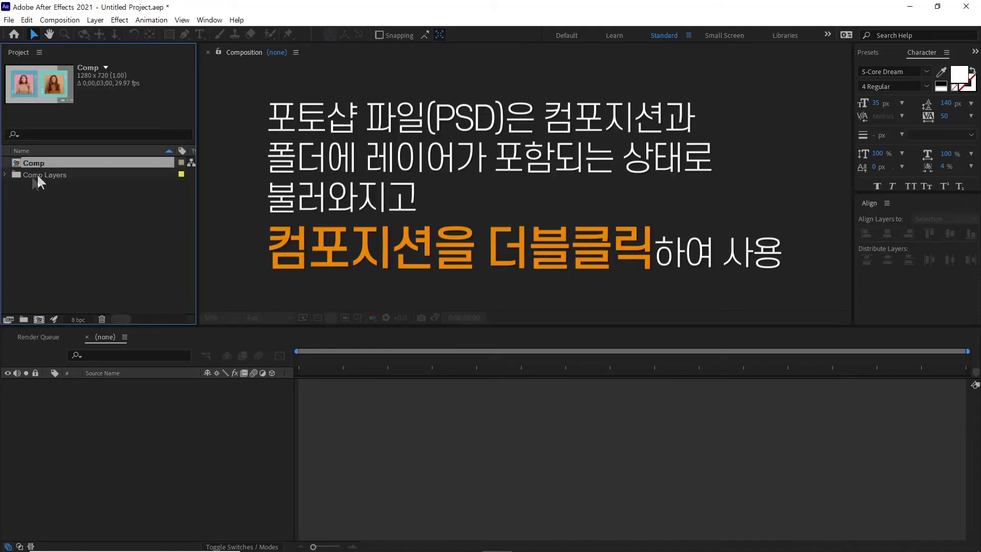
left_click(6, 176)
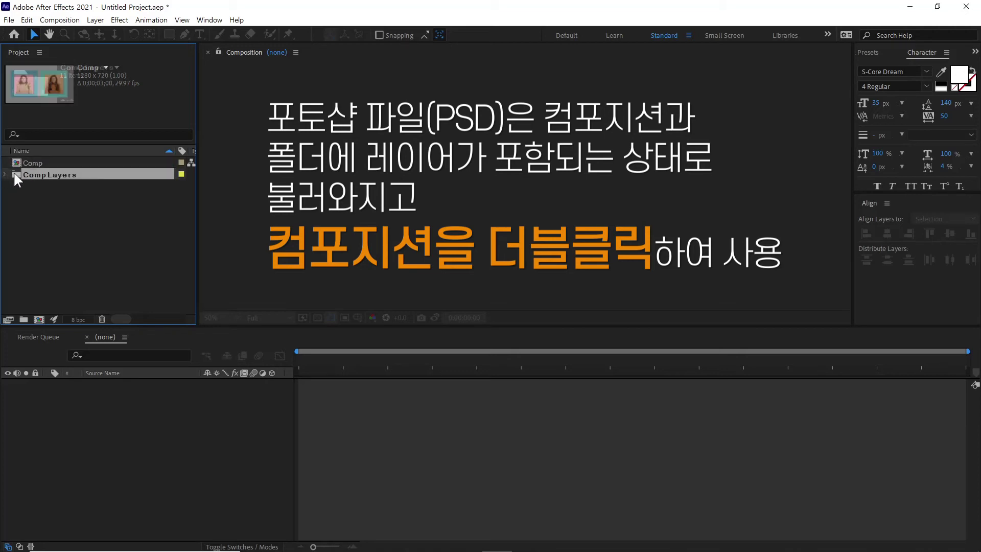
left_click(6, 174)
left_click(45, 187)
left_click(46, 198)
left_click(46, 209)
left_click(46, 222)
left_click(46, 233)
left_click(47, 244)
left_click(48, 256)
left_click(49, 268)
left_click(51, 291)
left_click(55, 280)
left_click(59, 268)
left_click(56, 245)
left_click(54, 233)
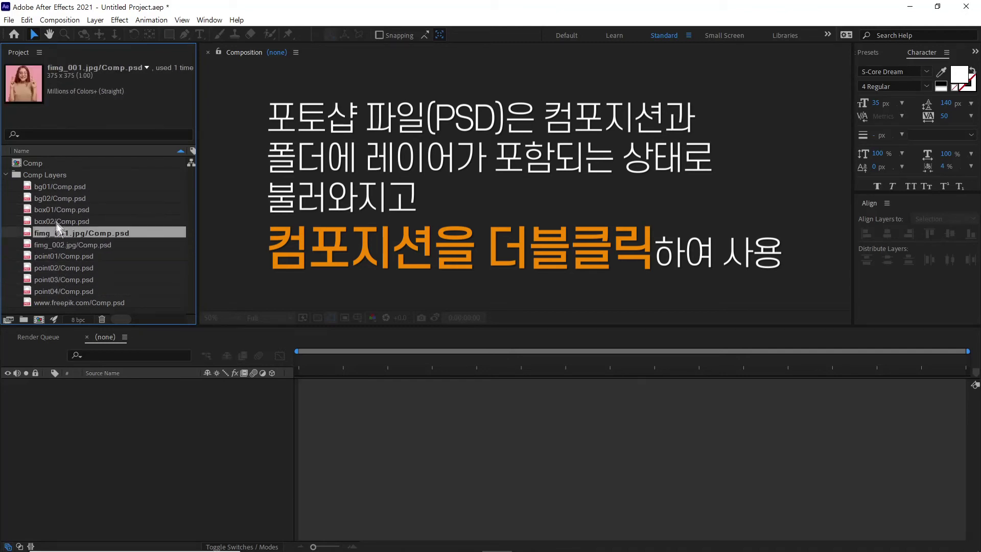
left_click(52, 221)
left_click(52, 210)
left_click(51, 198)
left_click(53, 185)
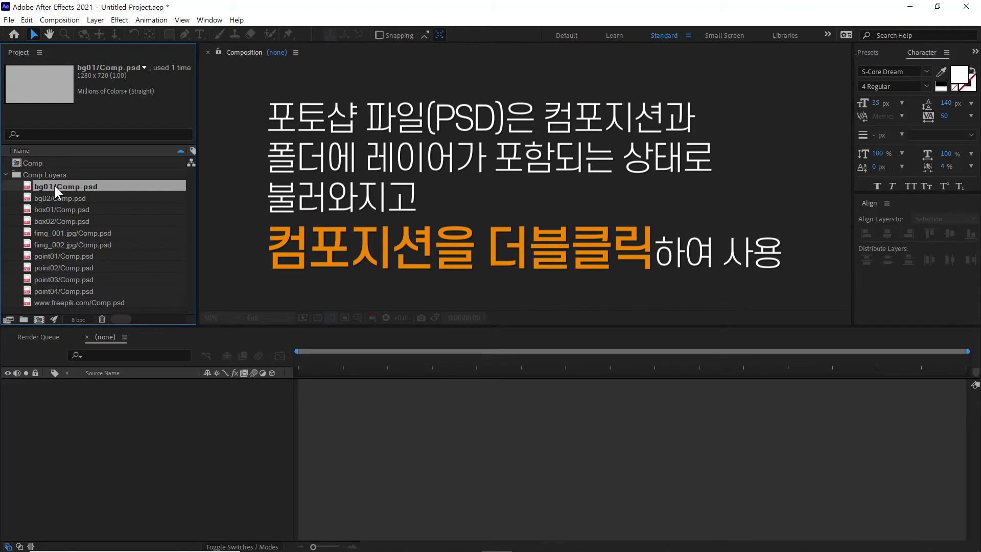
left_click(55, 198)
left_click(55, 206)
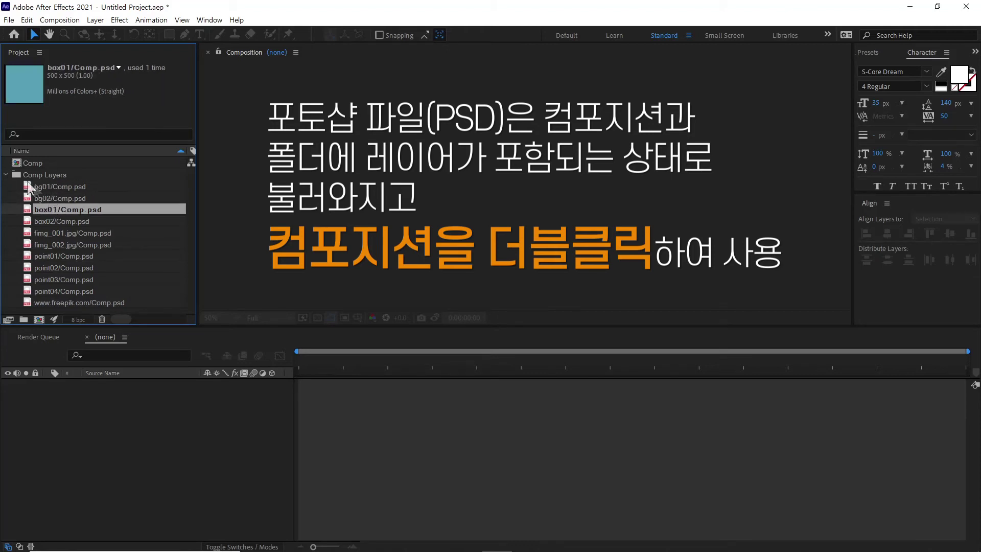
Collapse the Comp Layers folder and open the imported Comp composition with all its layers.
left_click(6, 174)
left_click(34, 164)
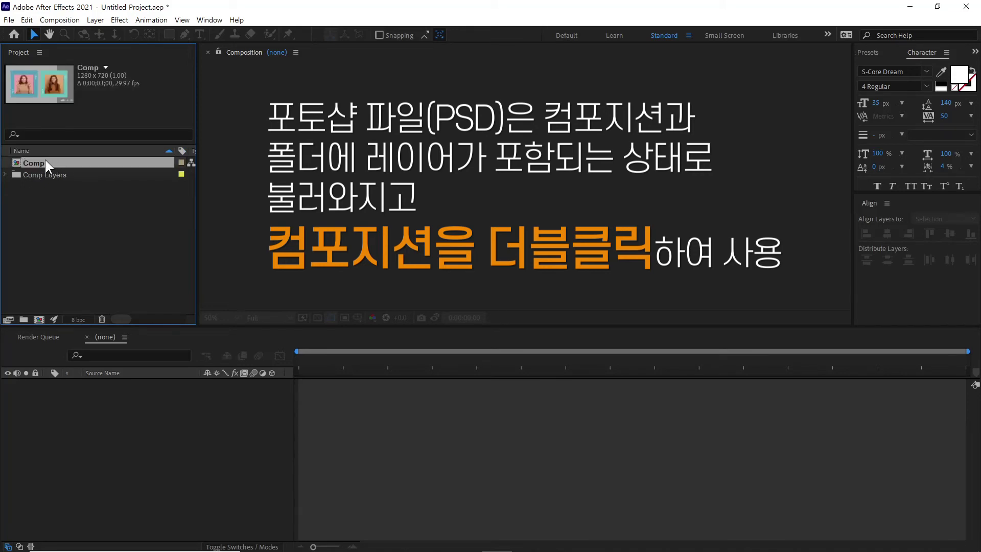
double_click(32, 161)
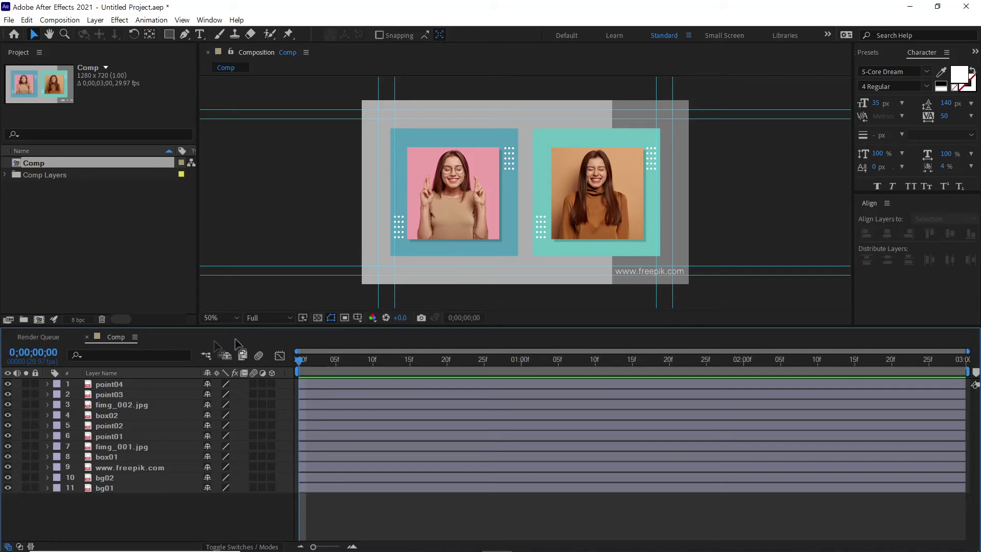
Create a new empty 1280 × 720 composition named Comp 2 at 29.97 fps, lasting 3 seconds.
left_click(134, 238)
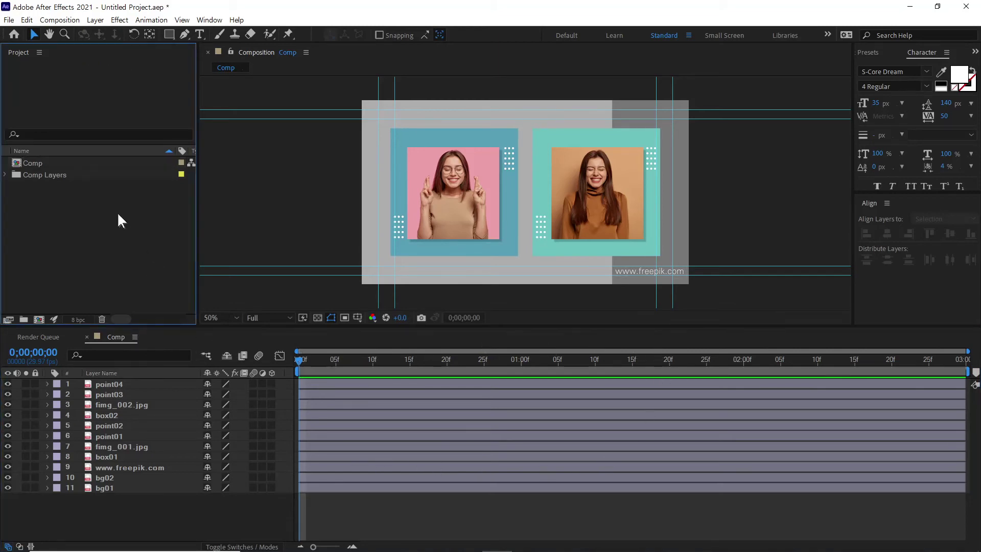
right_click(117, 213)
left_click(177, 218)
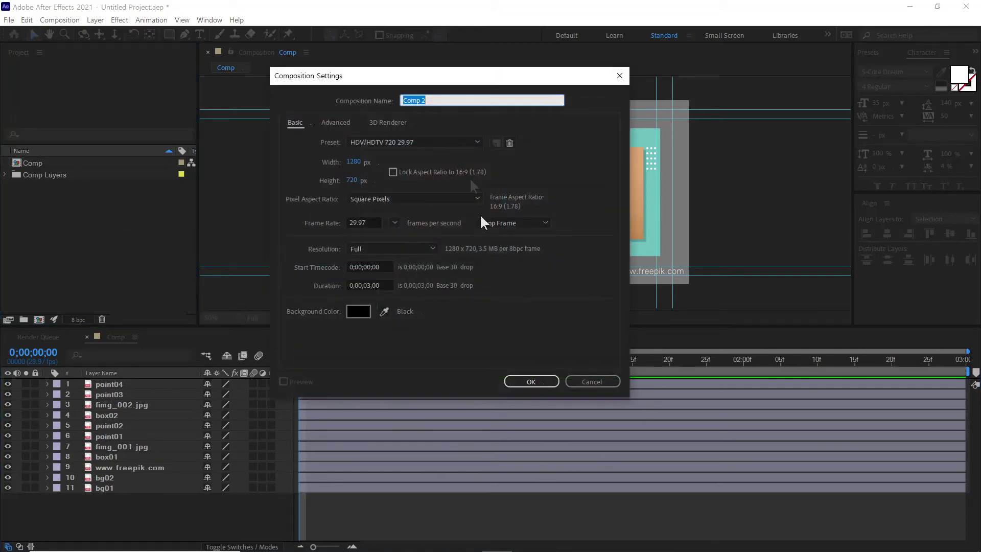
left_click(531, 381)
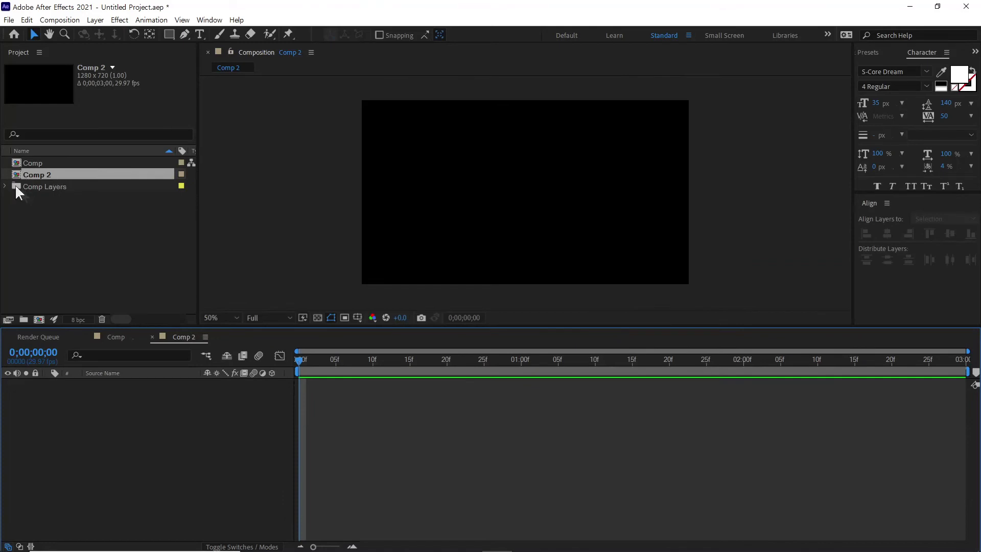
Add bg01, bg02, fimg_002.jpg and the point04 dots from the Comp Layers folder to Comp 2.
double_click(18, 187)
left_click_drag(53, 186, 139, 382)
left_click_drag(72, 245, 140, 380)
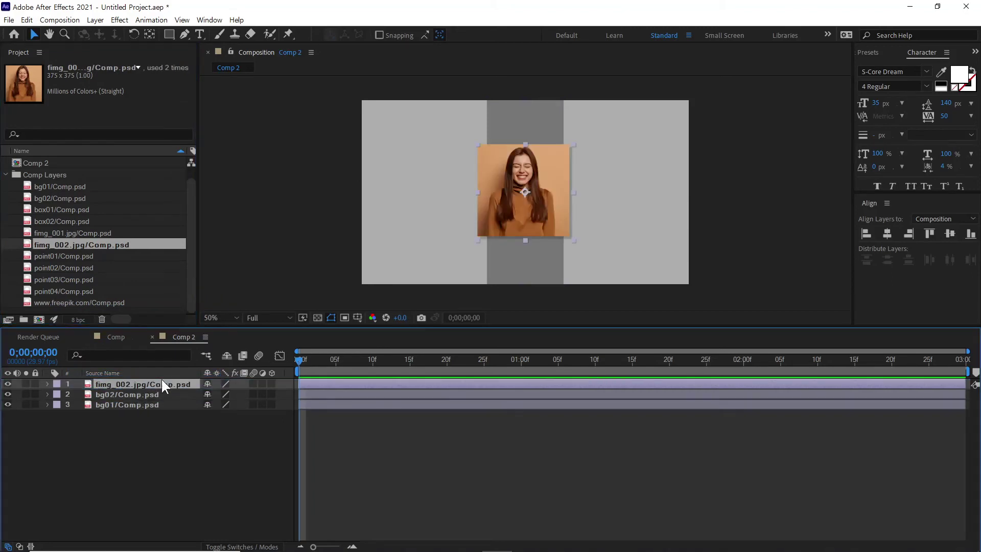
left_click_drag(85, 270, 143, 382)
left_click_drag(88, 279, 133, 381)
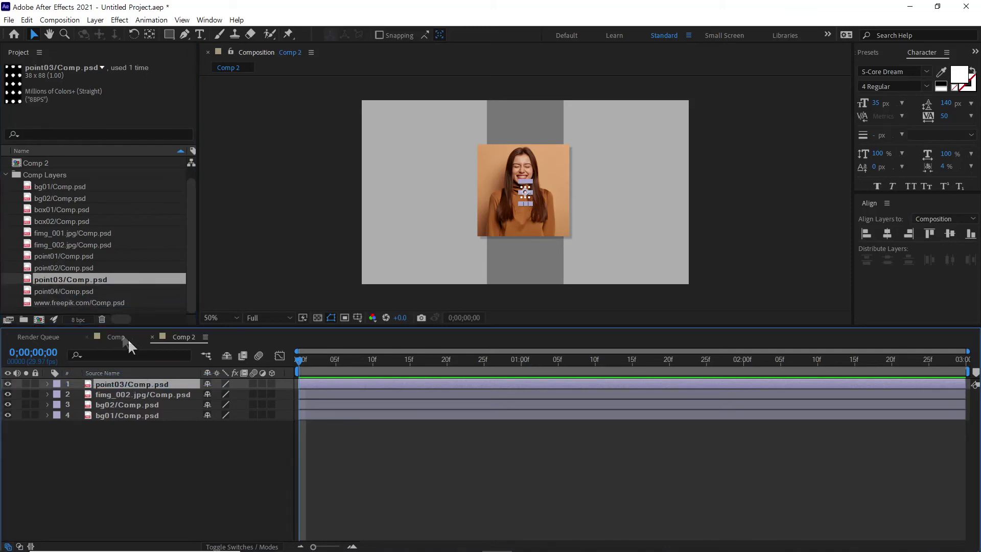
left_click_drag(87, 290, 138, 386)
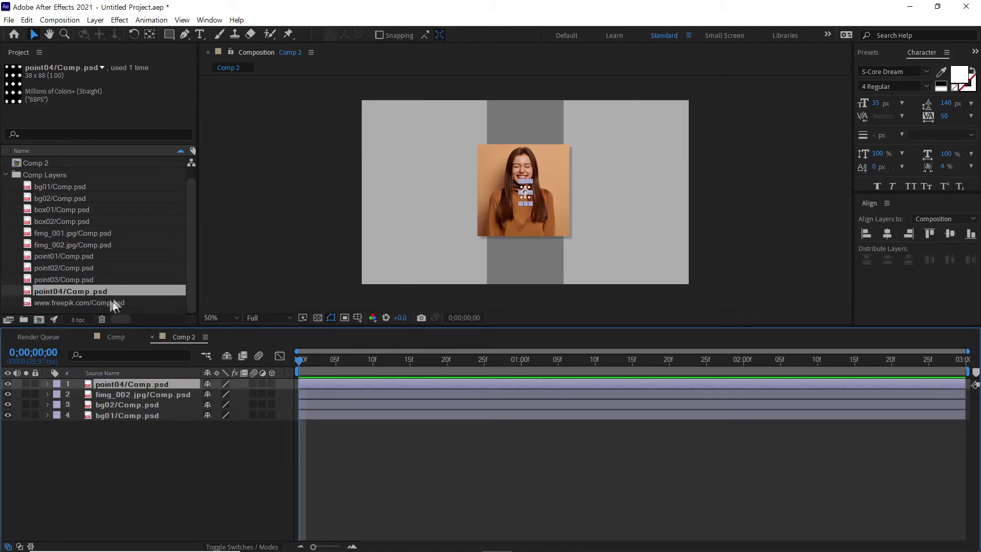
Insert box02 beneath the photo layer in Comp 2 and reposition the dots, box and photo freely in the frame.
mouse_move(523, 195)
left_mouse_down()
mouse_move(513, 207)
mouse_move(525, 181)
left_mouse_up()
left_click_drag(82, 222, 143, 404)
left_click_drag(572, 199, 652, 204)
left_click(496, 215)
left_click_drag(495, 214, 475, 217)
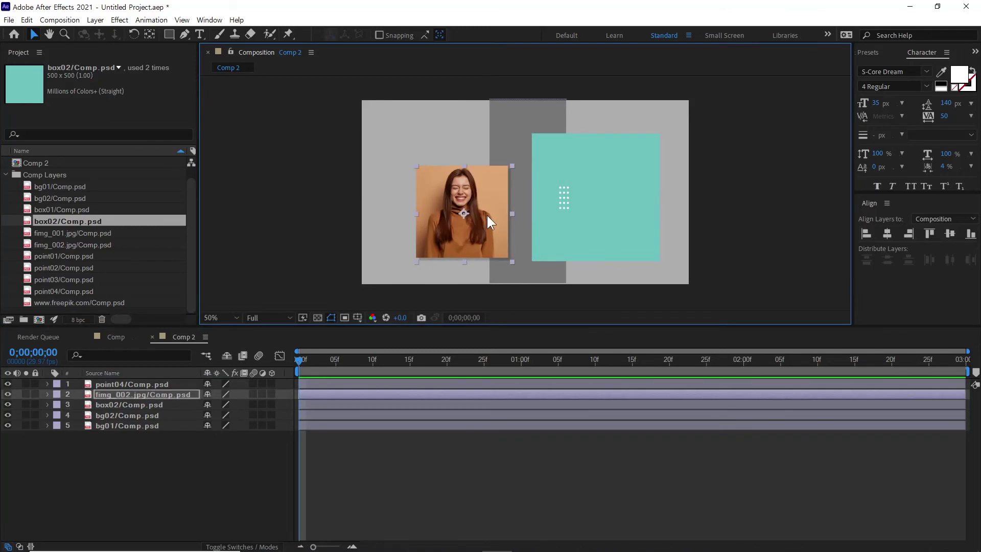
Collapse the Comp Layers folder and delete the hand-assembled Comp 2 composition from the project.
left_click(5, 174)
left_click(41, 175)
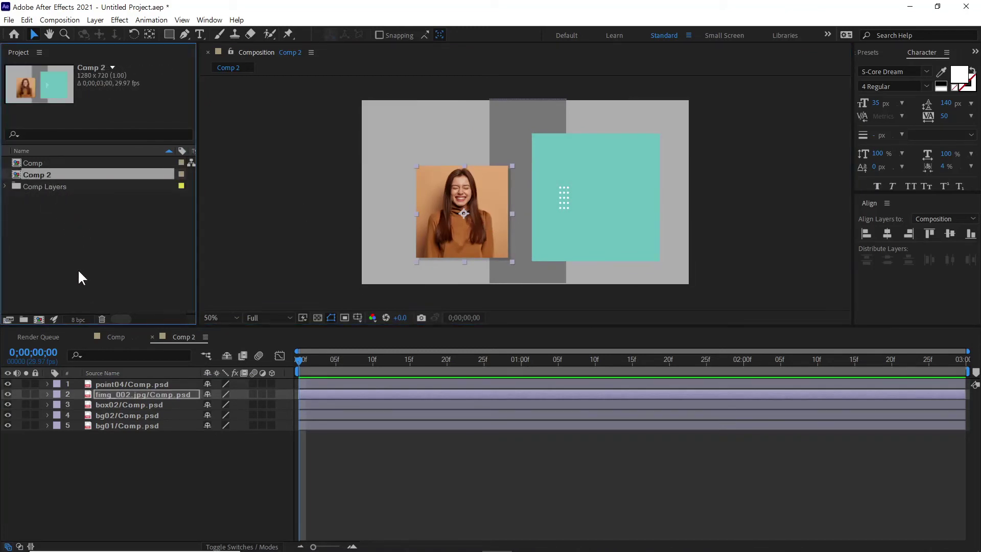
key("Delete")
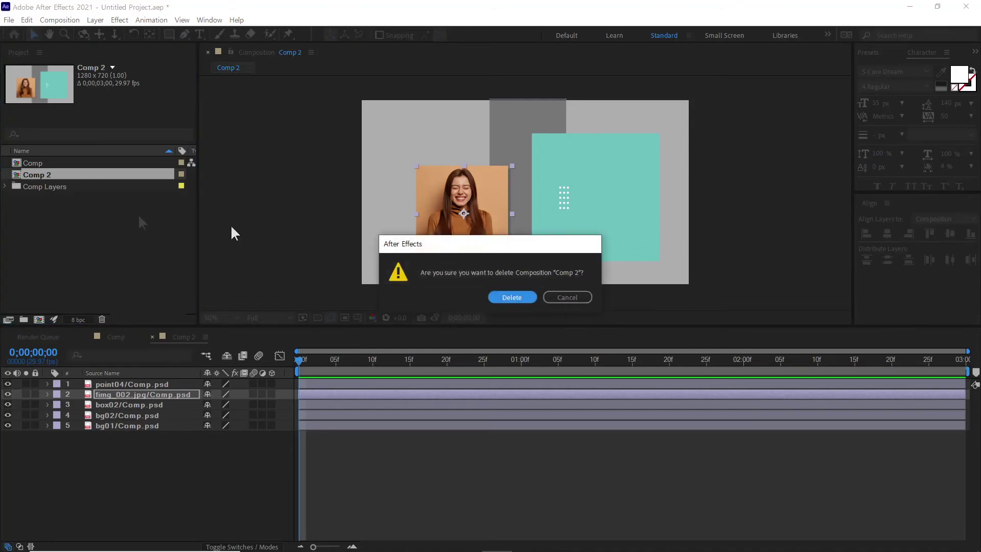
left_click(511, 295)
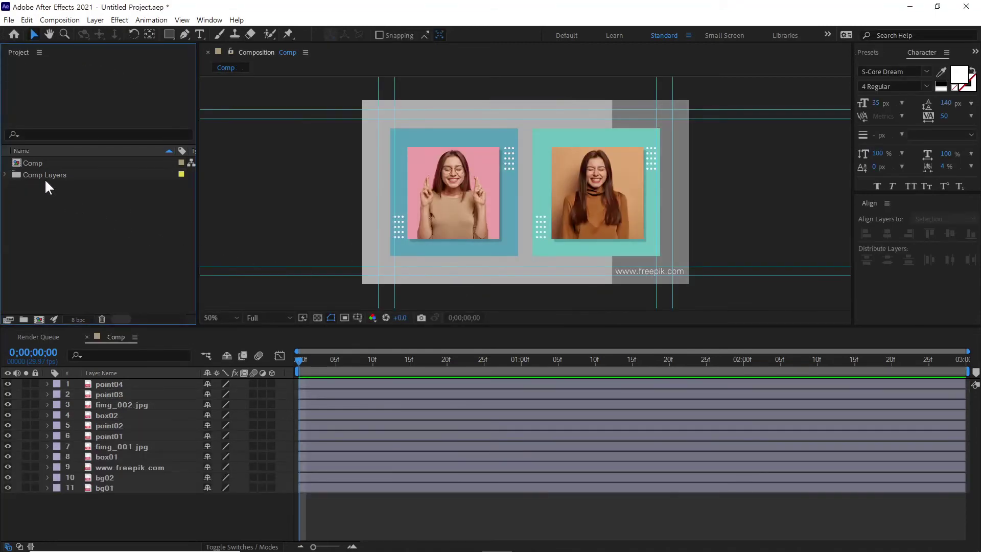
Select and slightly shift individual dot, photo and box layers in the Comp frame to test that they move separately.
left_click(41, 165)
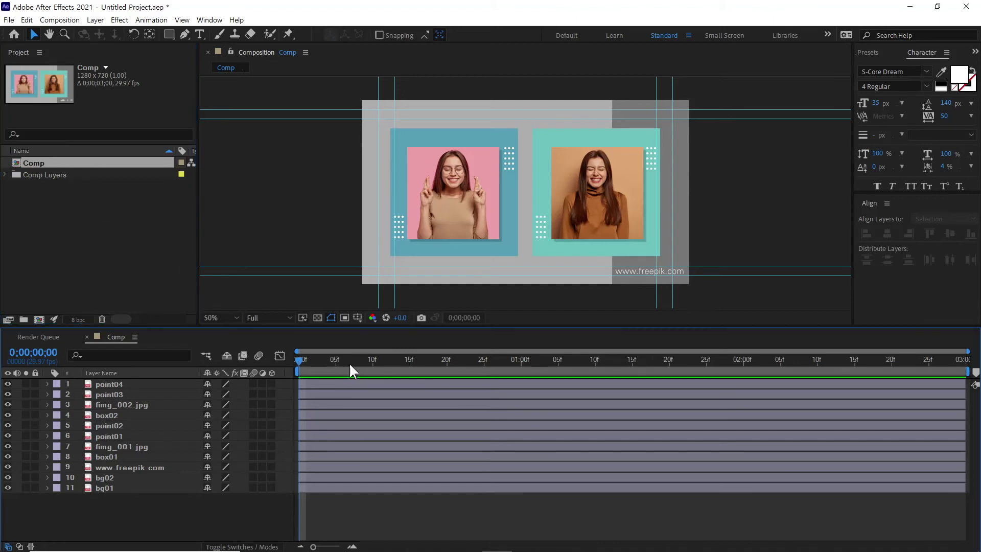
left_click(149, 285)
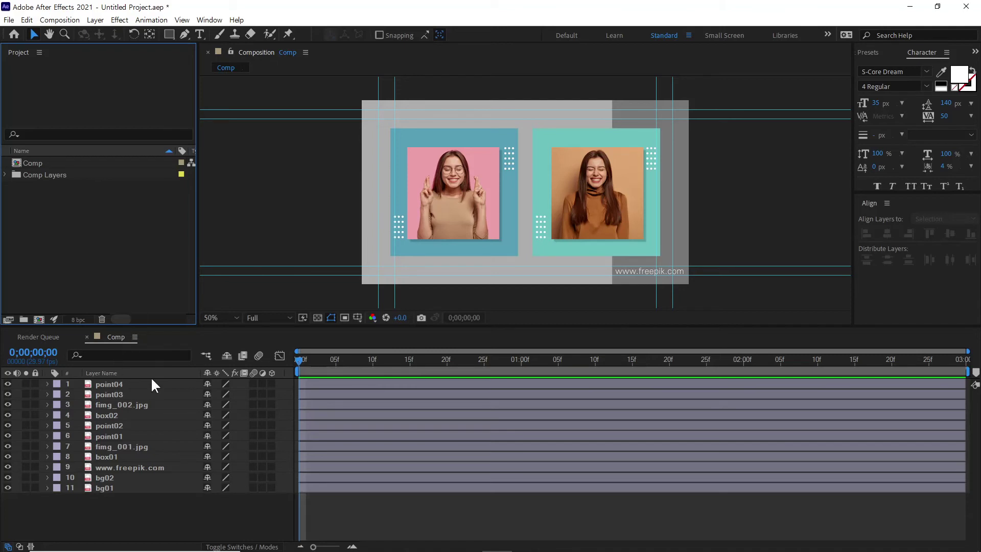
left_click(111, 384)
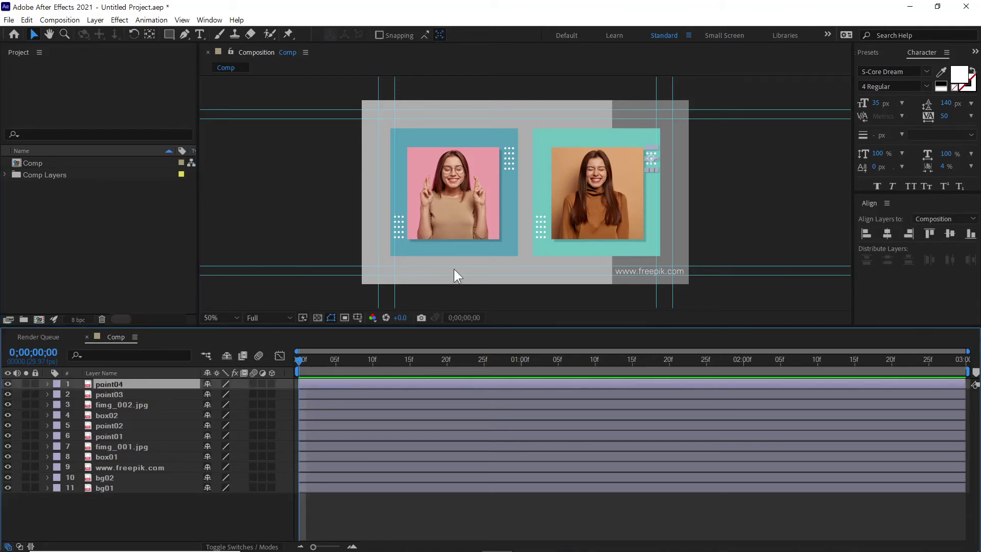
left_click_drag(650, 156, 651, 162)
left_click(545, 221)
left_click(509, 162)
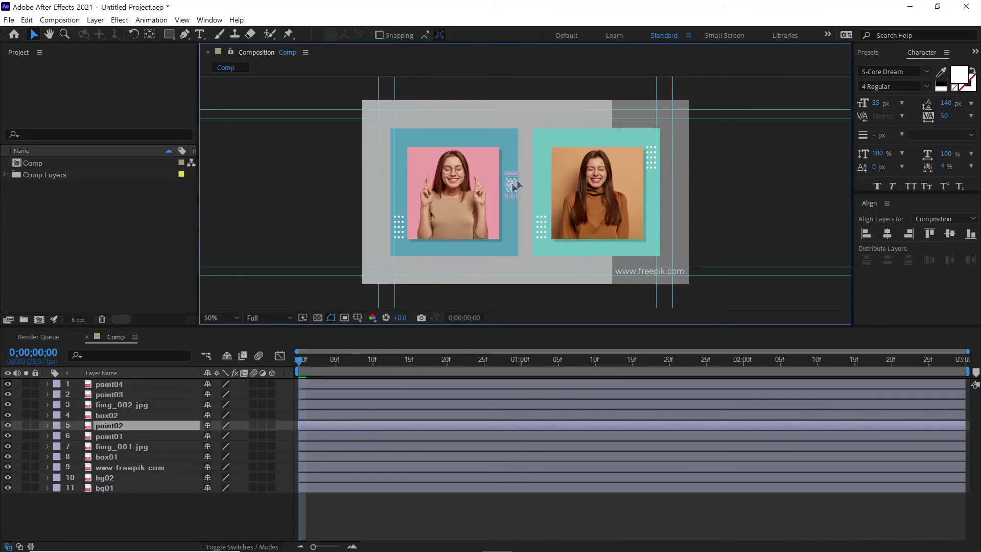
left_click(399, 225)
left_click_drag(401, 227, 446, 211)
left_click_drag(475, 131, 471, 141)
left_click_drag(556, 128, 556, 131)
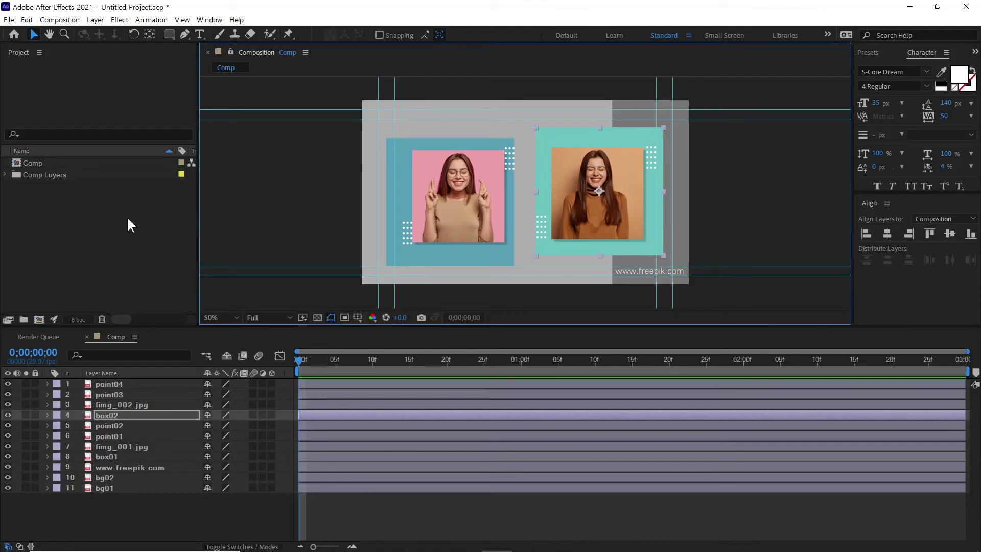
Import Comp.psd from the Assects folder again, as Composition with Editable Layer Styles.
left_click(114, 229)
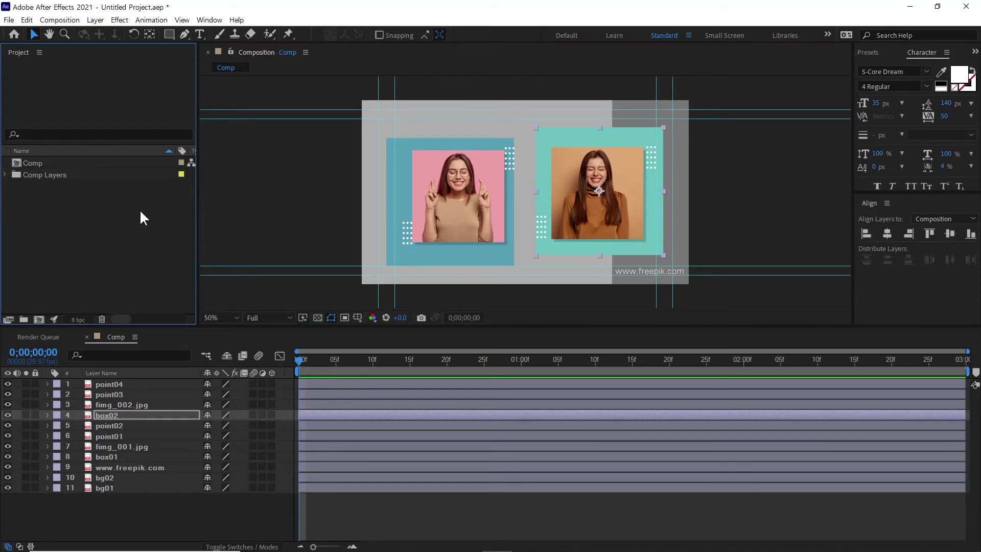
double_click(123, 212)
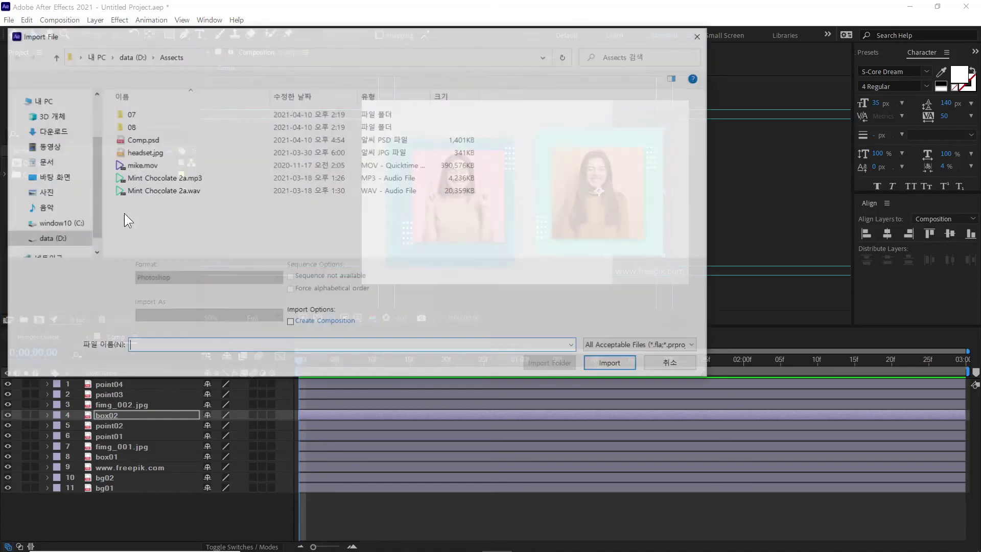
left_click(144, 145)
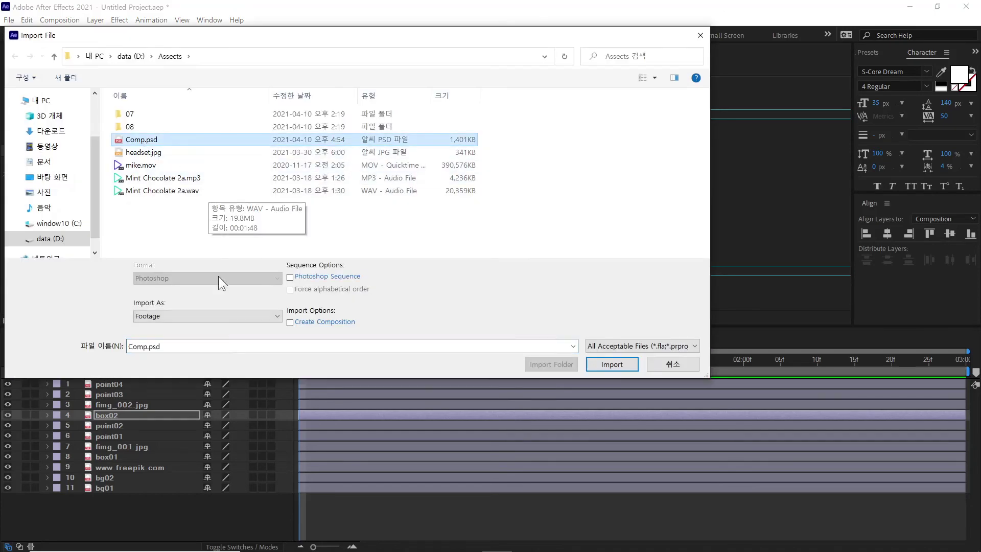
left_click(245, 315)
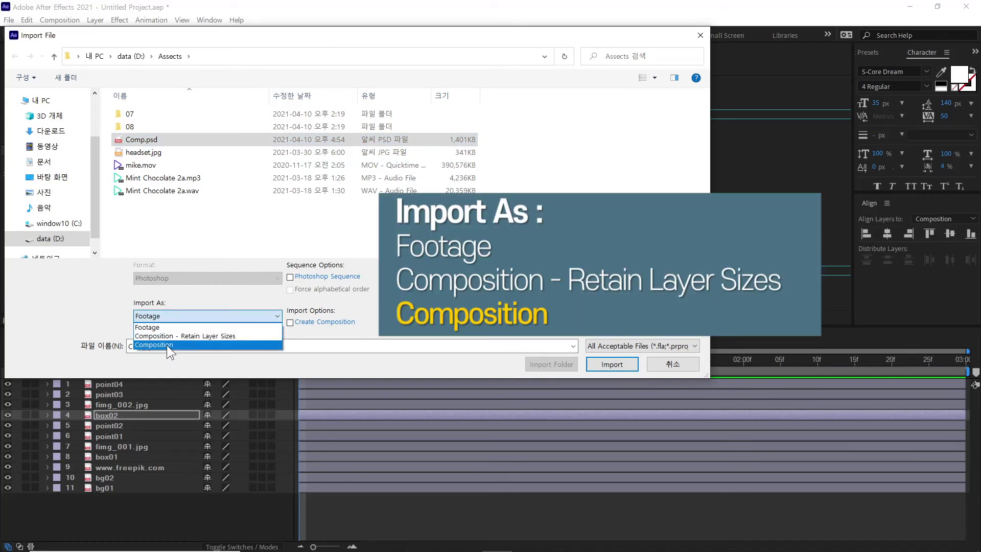
left_click(170, 344)
left_click(196, 314)
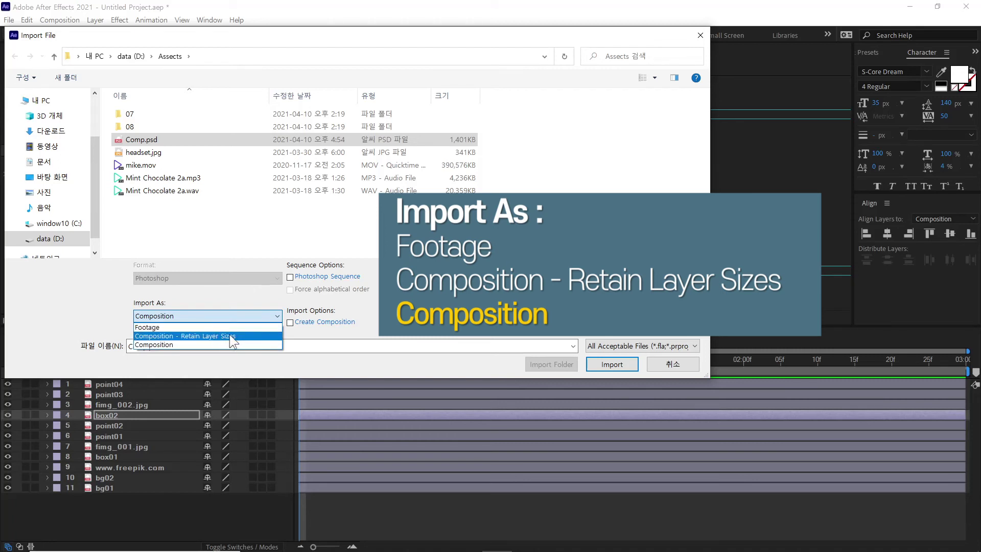
left_click(164, 345)
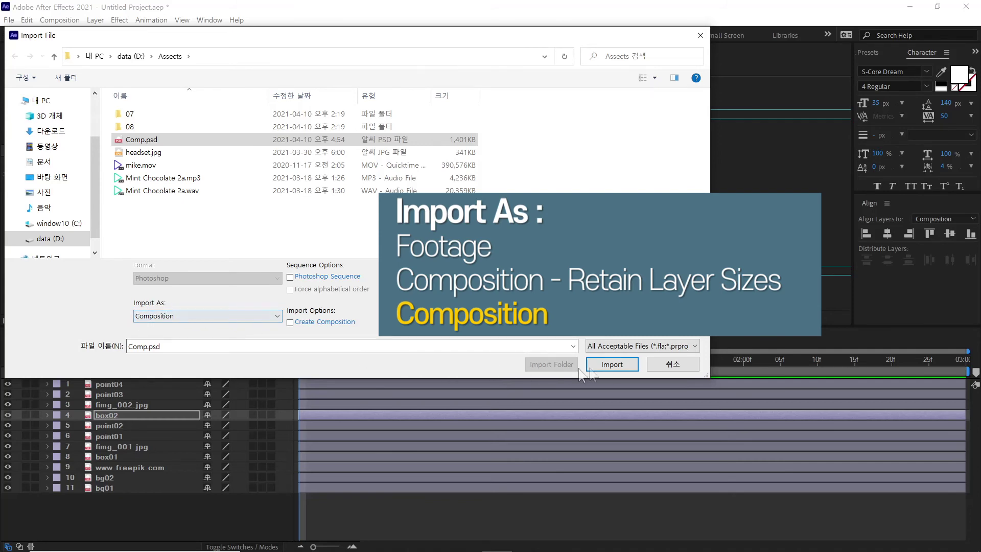
left_click(611, 368)
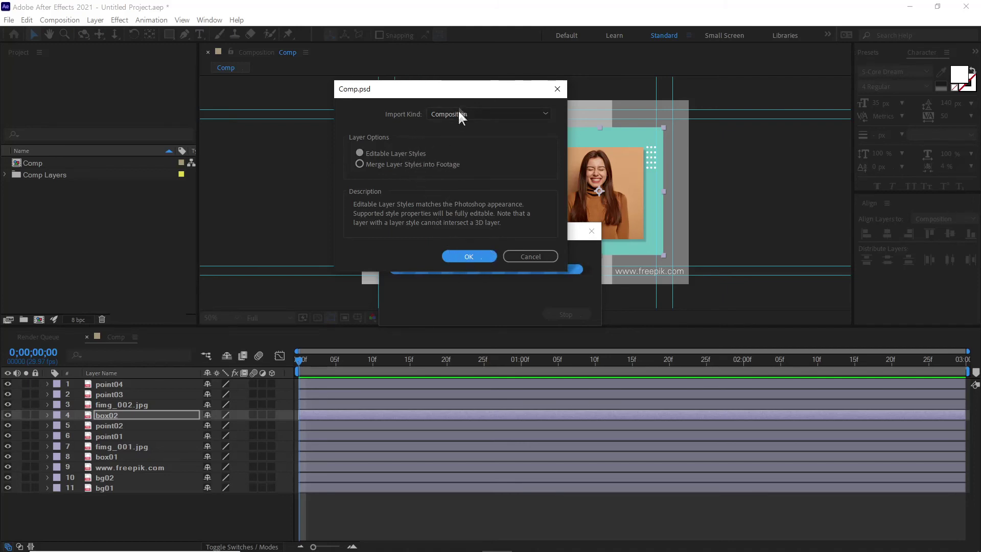
left_click(463, 254)
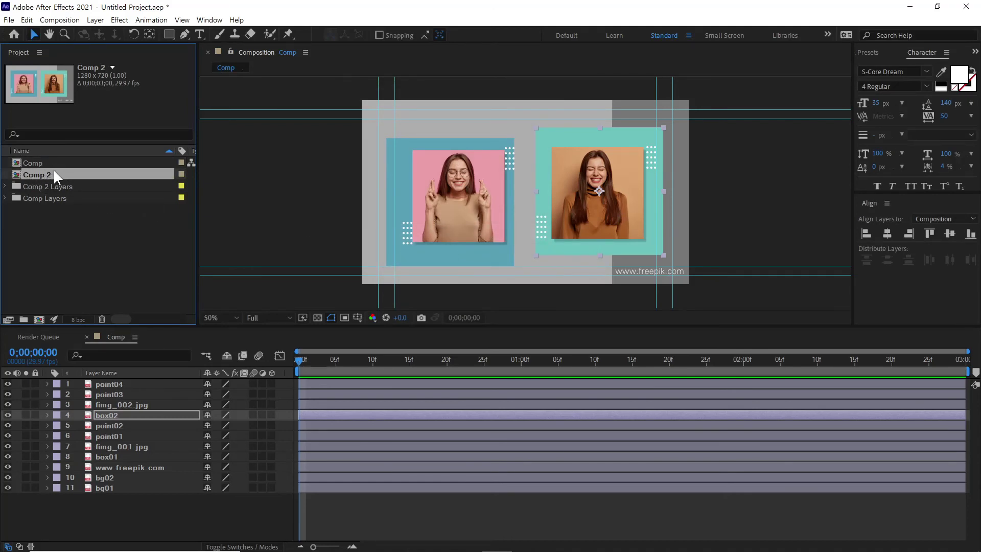
Select Comp and Comp 2 in turn to compare them, and open the Comp 2 composition.
left_click(36, 162)
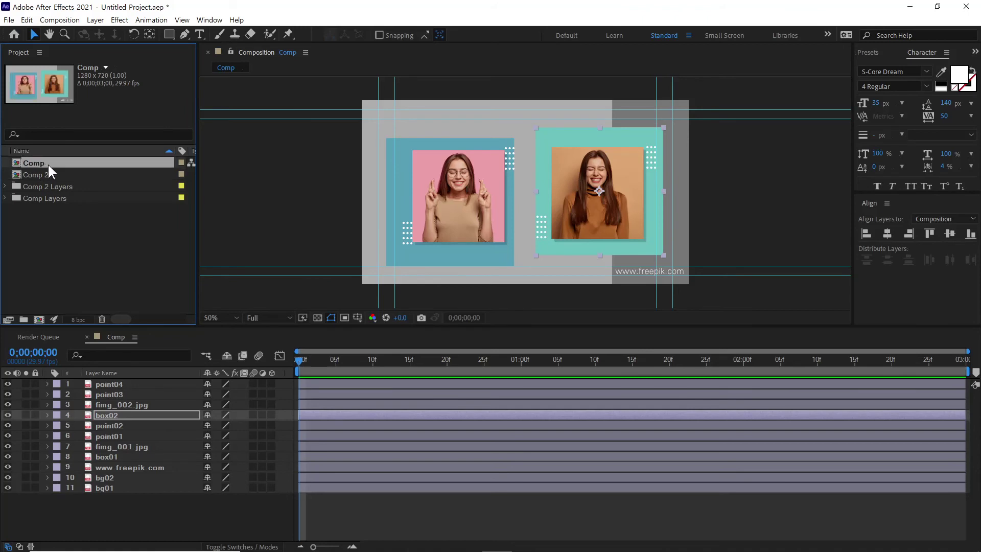
left_click(42, 175)
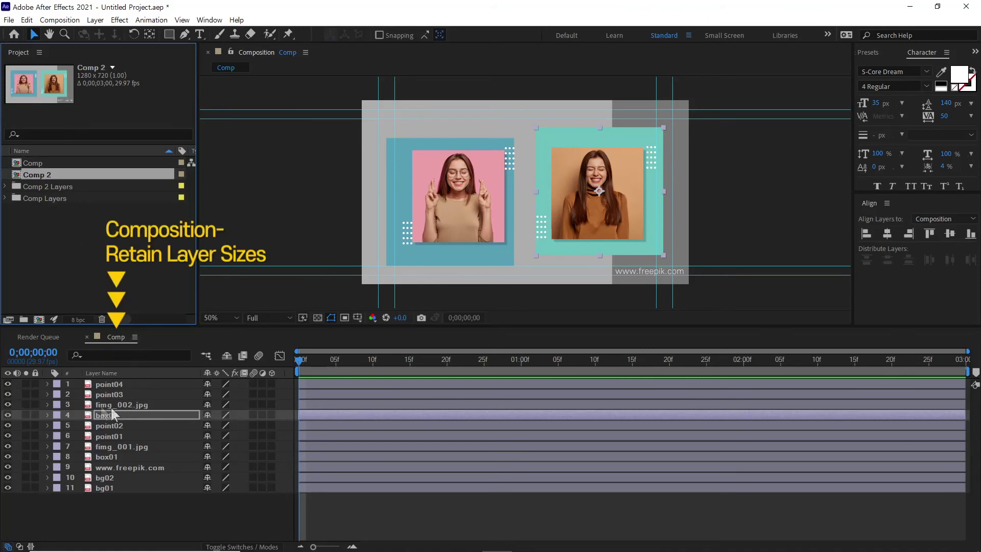
double_click(49, 171)
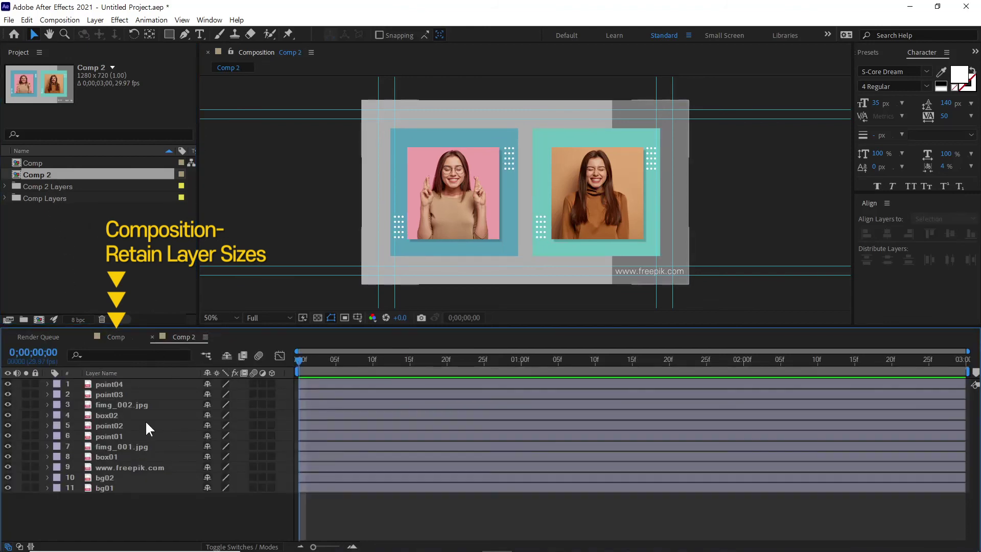
Move the point04 and point03 dots and the fimg_002.jpg photo within the Comp 2 frame to test its full-frame layer bounds.
left_click(121, 384)
left_click_drag(495, 202, 462, 258)
left_click_drag(611, 217, 666, 253)
left_click_drag(511, 154, 505, 135)
left_click_drag(439, 144, 498, 178)
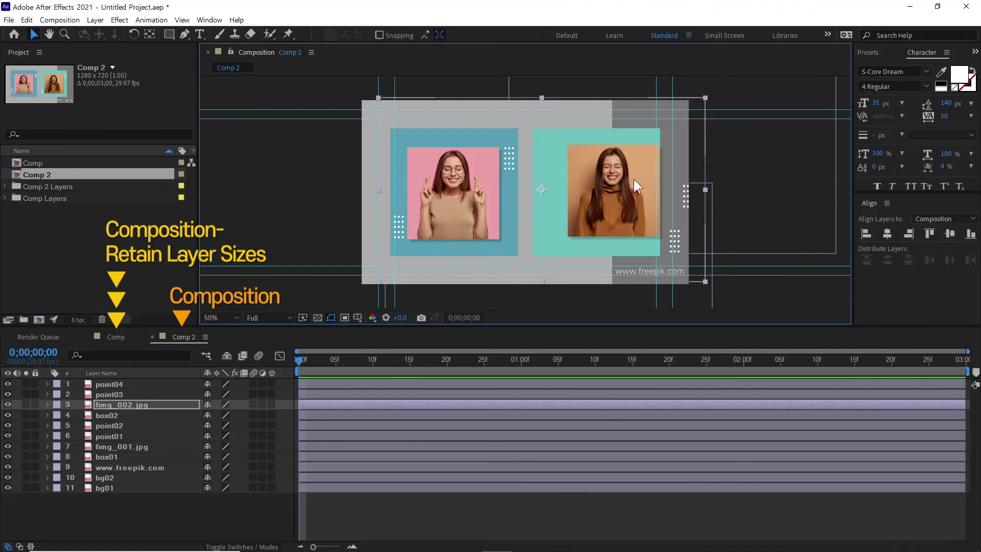
left_click_drag(581, 191, 561, 191)
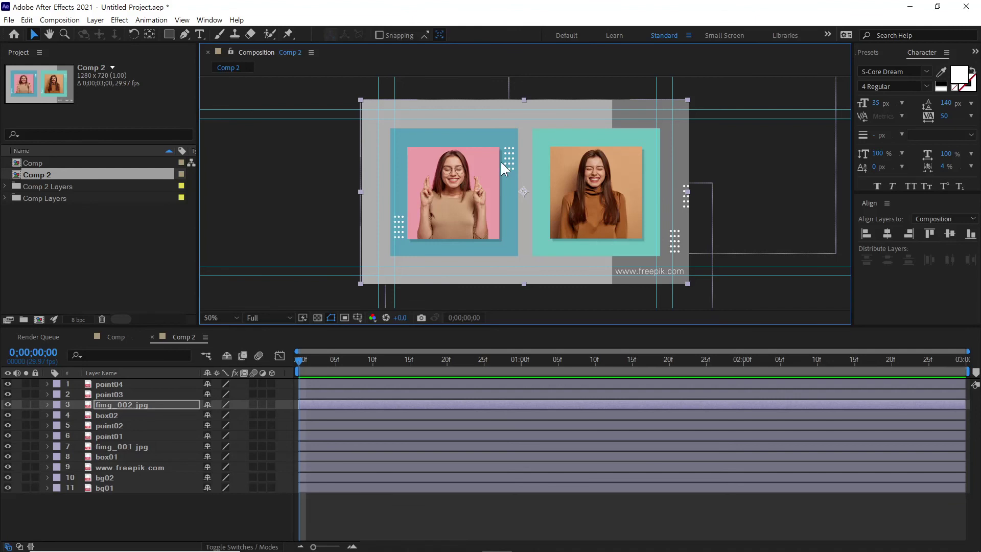
Switch to Comp, slightly shift the fimg_001.jpg photo, point02 dots and fimg_002.jpg photo, and select the box02 layer.
left_click(125, 277)
left_click(116, 337)
left_click(121, 250)
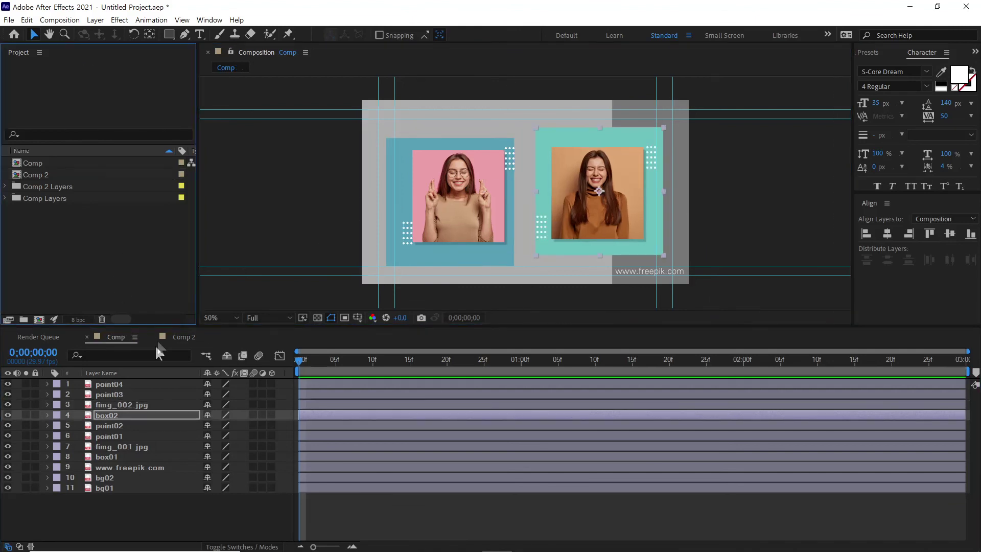
left_click(121, 384)
left_click_drag(467, 222, 465, 228)
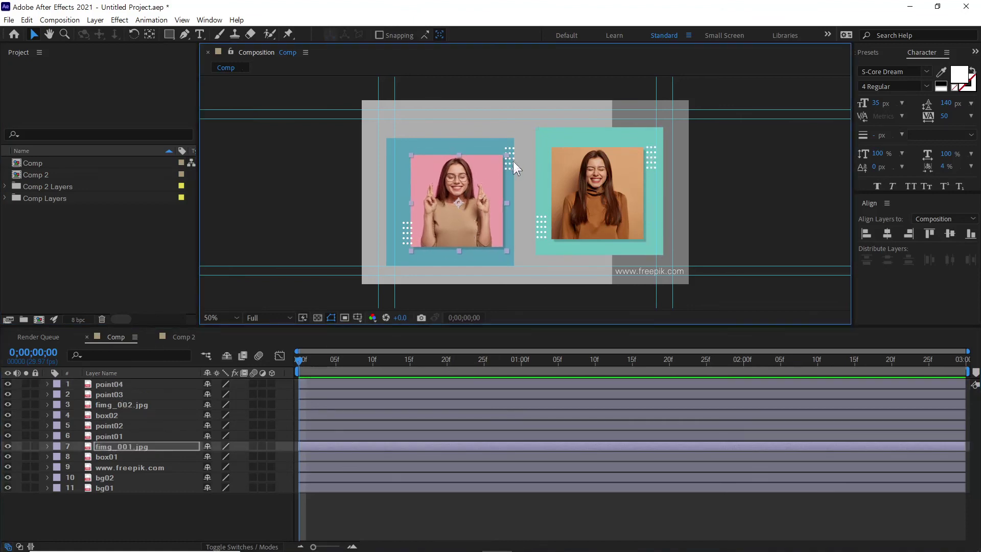
left_click_drag(512, 159, 521, 150)
left_click_drag(575, 174, 583, 168)
left_click(549, 178)
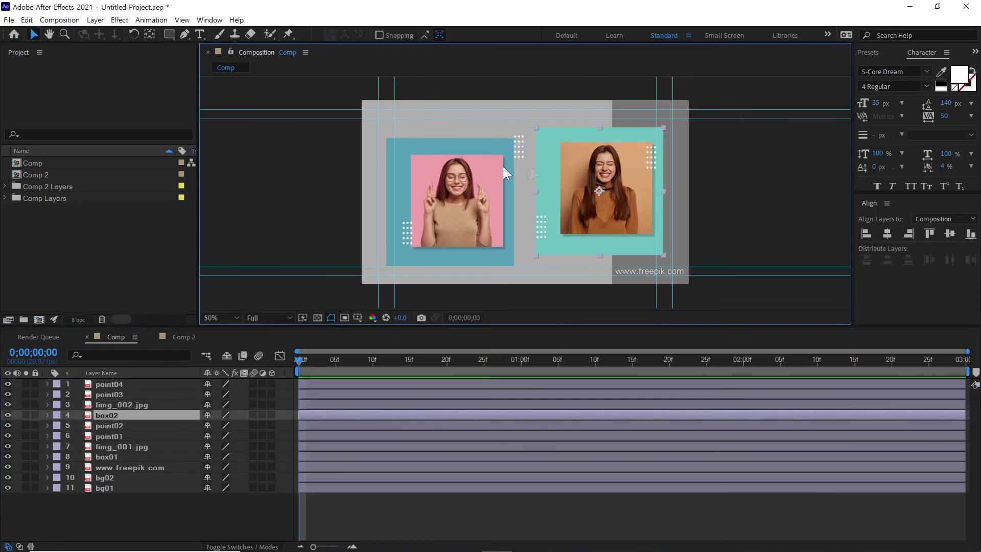
Return to Comp 2 and reposition the fimg_002.jpg photo, the box02 square and the point02 dots.
left_click(180, 337)
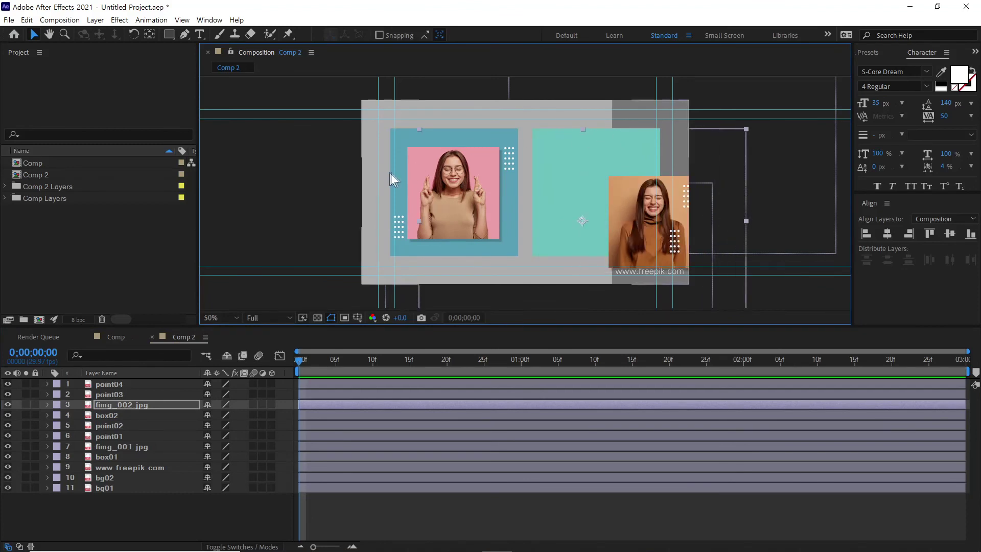
left_click_drag(443, 163, 516, 154)
left_click_drag(448, 200, 446, 236)
left_click_drag(464, 139, 497, 129)
left_click(100, 256)
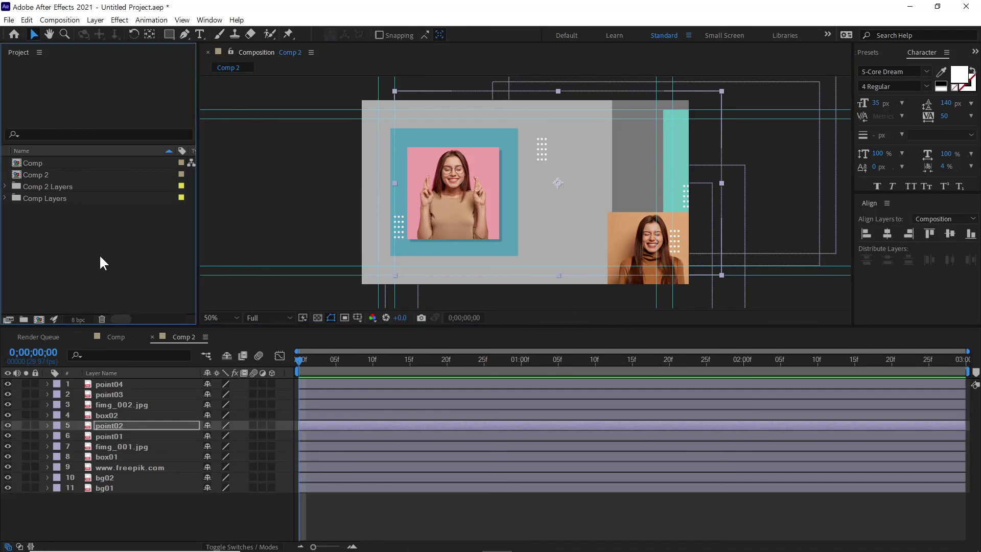
Review the Import As options for Comp.psd in the Assects folder and cancel the import.
double_click(137, 232)
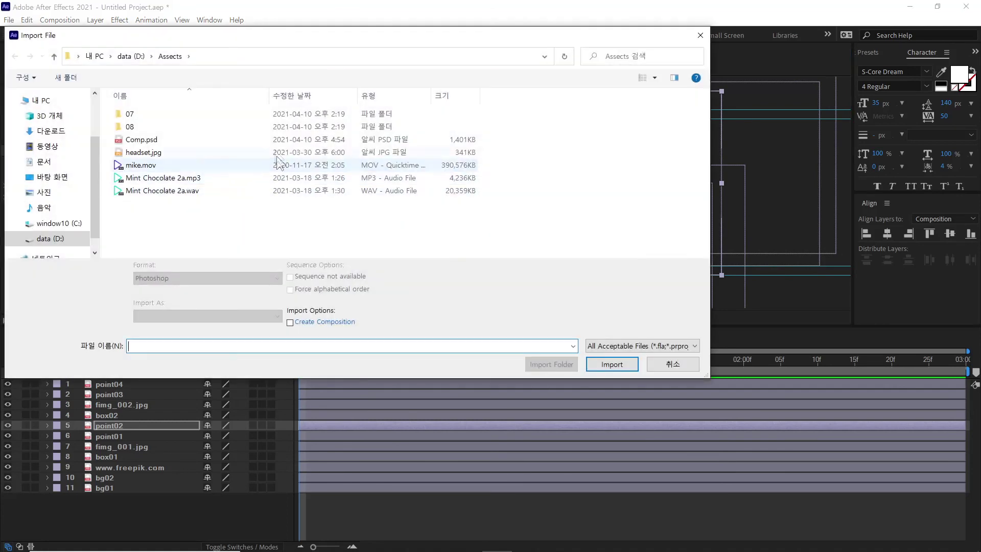
left_click(167, 139)
left_click(212, 314)
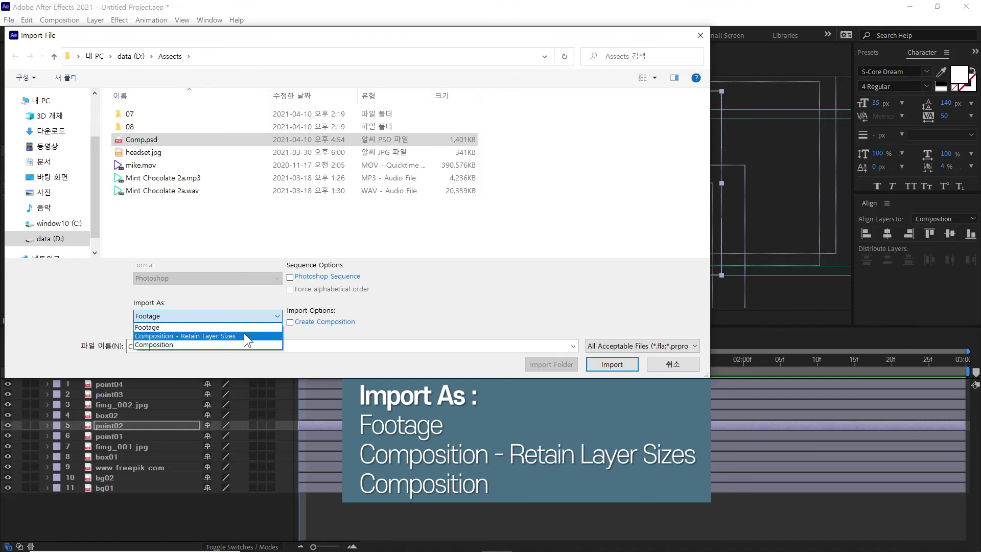
left_click(443, 324)
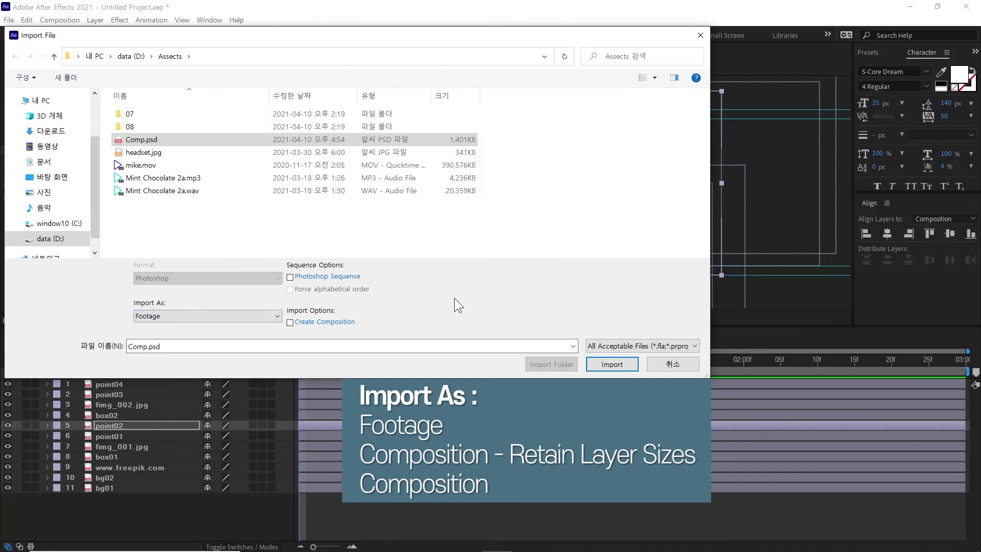
left_click(656, 363)
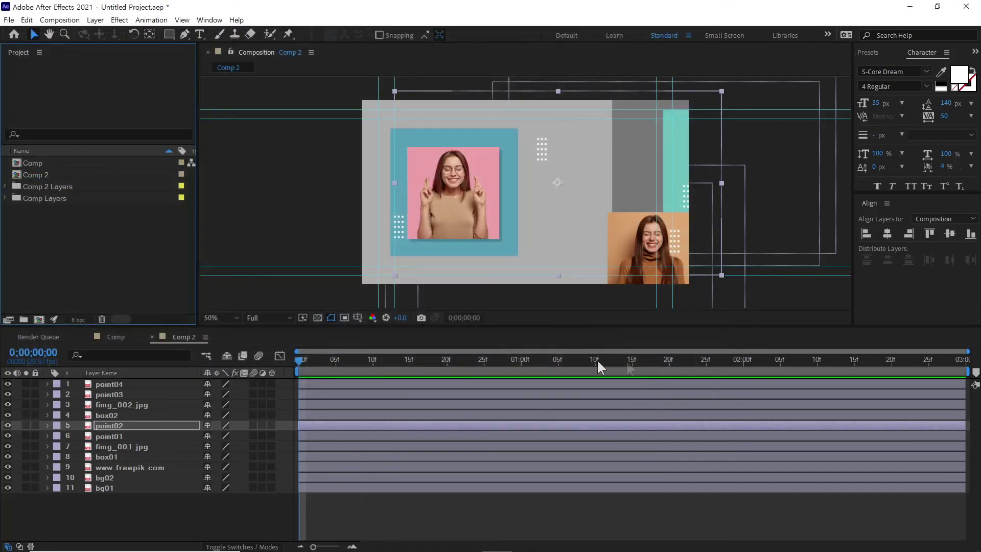